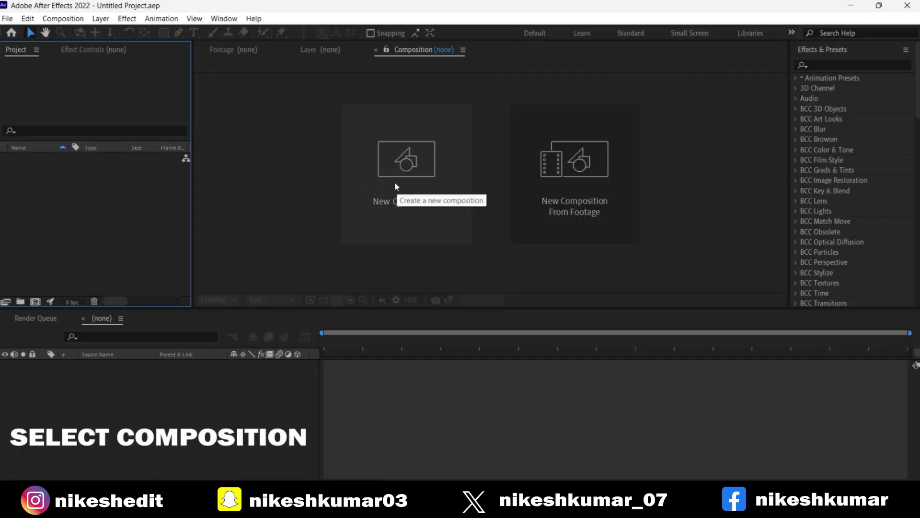
- Create a new composition, Comp 1, with its height set to 1350 for a 1080×1350 frame
{"action": "left_click", "coordinate": [396, 186]}
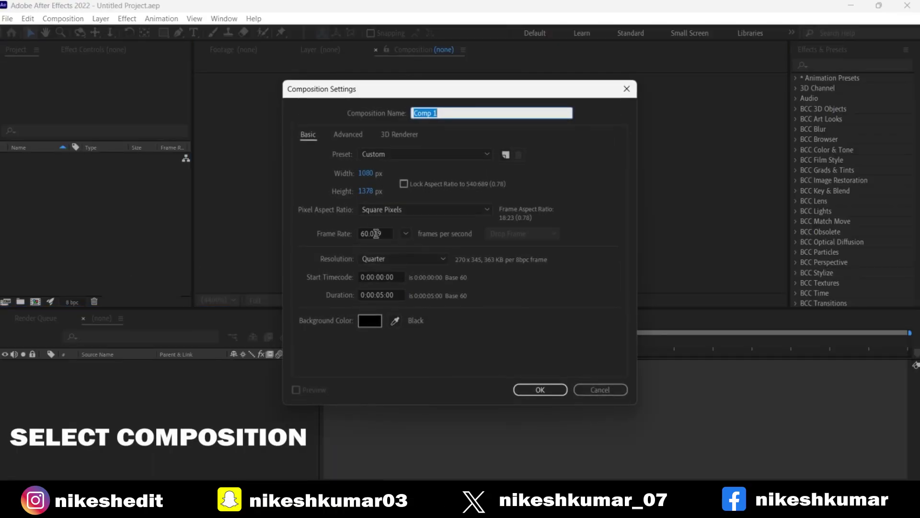
{"action": "left_click", "coordinate": [376, 191]}
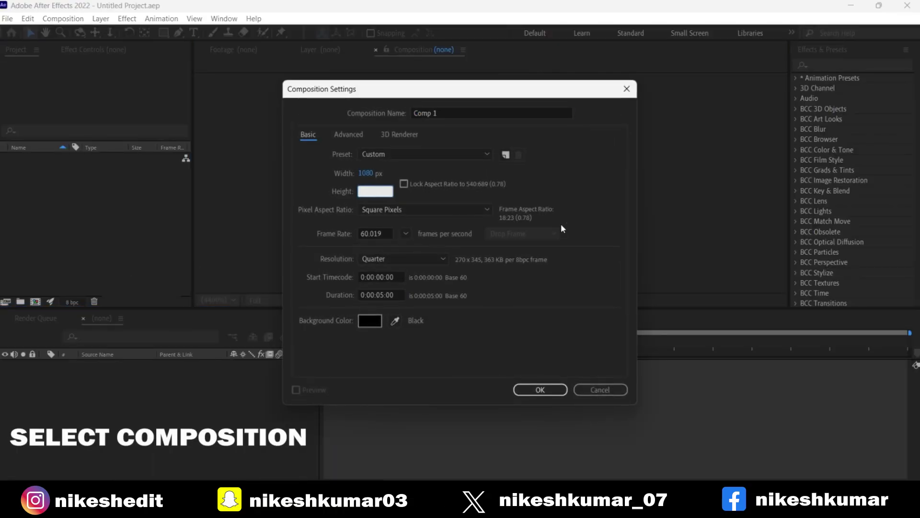
{"action": "type", "text": "1350"}
{"action": "key", "text": "Return"}
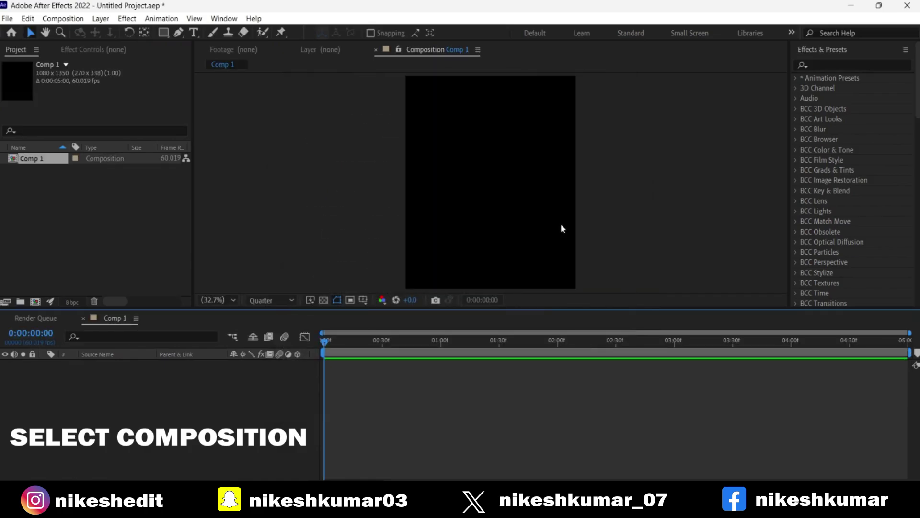
- Import the [4K NO CC].mp4 clip, place it in Comp 1 and scale it to 29%
{"action": "left_click", "coordinate": [8, 18]}
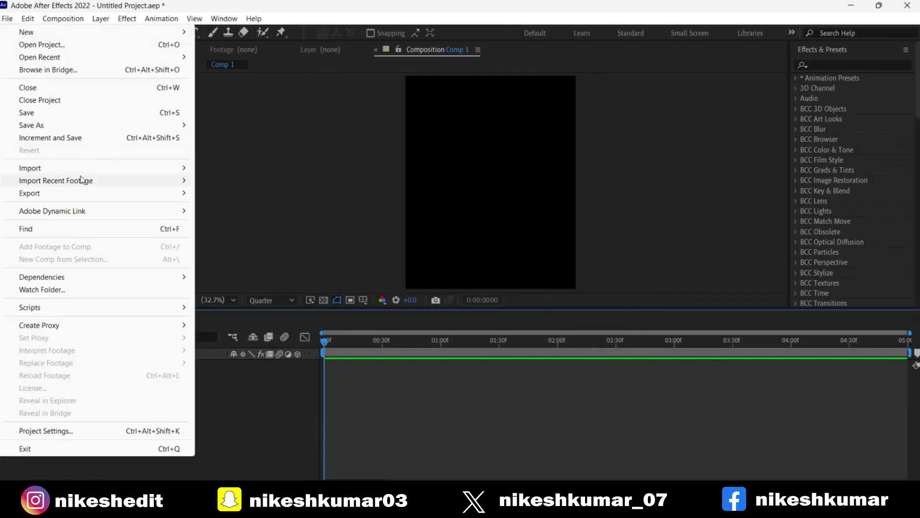
{"action": "mouse_move", "coordinate": [122, 168]}
{"action": "left_click", "coordinate": [222, 168]}
{"action": "left_click_drag", "start_coordinate": [40, 159], "coordinate": [322, 379]}
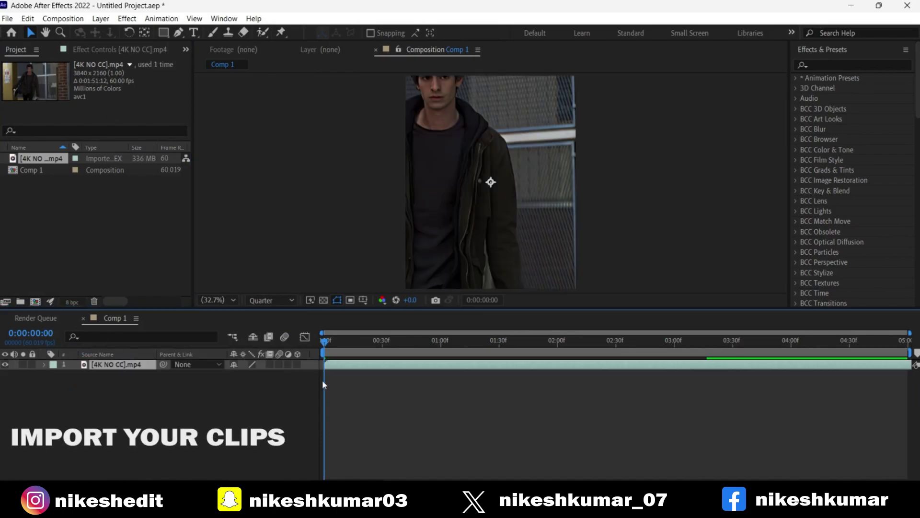
{"action": "key", "text": "s"}
{"action": "left_click_drag", "start_coordinate": [247, 375], "coordinate": [201, 374]}
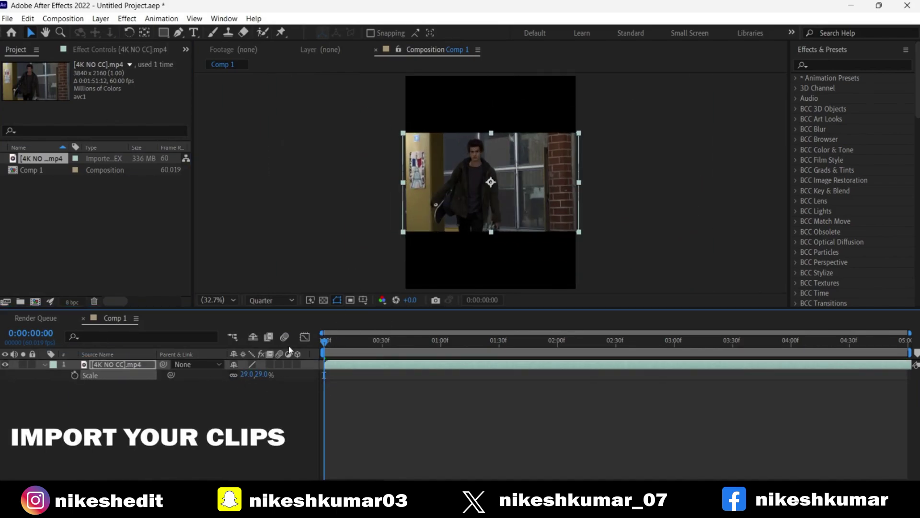
- Trim off the clip's opening, start it at 0:00 and split it at 0:00:01:31 into two layers
{"action": "mouse_move", "coordinate": [325, 339]}
{"action": "left_mouse_down"}
{"action": "mouse_move", "coordinate": [449, 341]}
{"action": "mouse_move", "coordinate": [693, 376]}
{"action": "mouse_move", "coordinate": [344, 370]}
{"action": "left_mouse_up"}
{"action": "key", "text": "ctrl+shift+d"}
{"action": "key", "text": "Delete"}
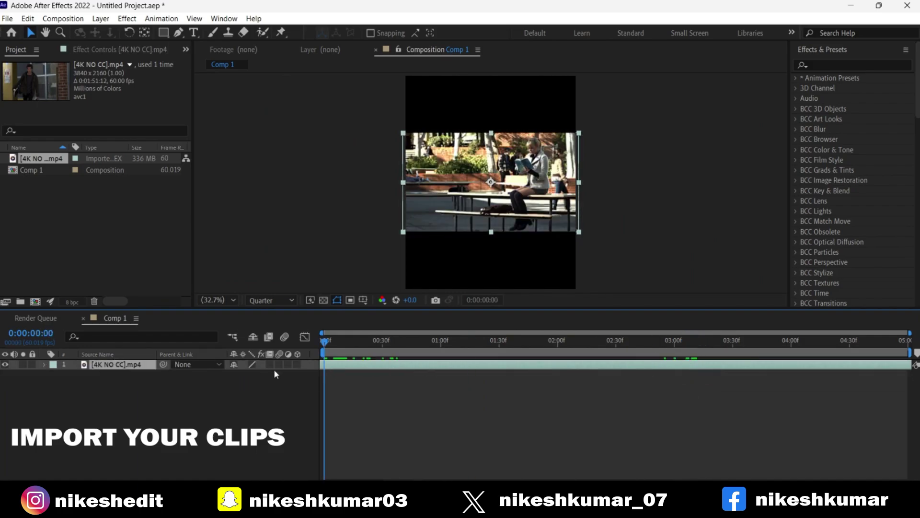
{"action": "left_click_drag", "start_coordinate": [696, 379], "coordinate": [502, 382]}
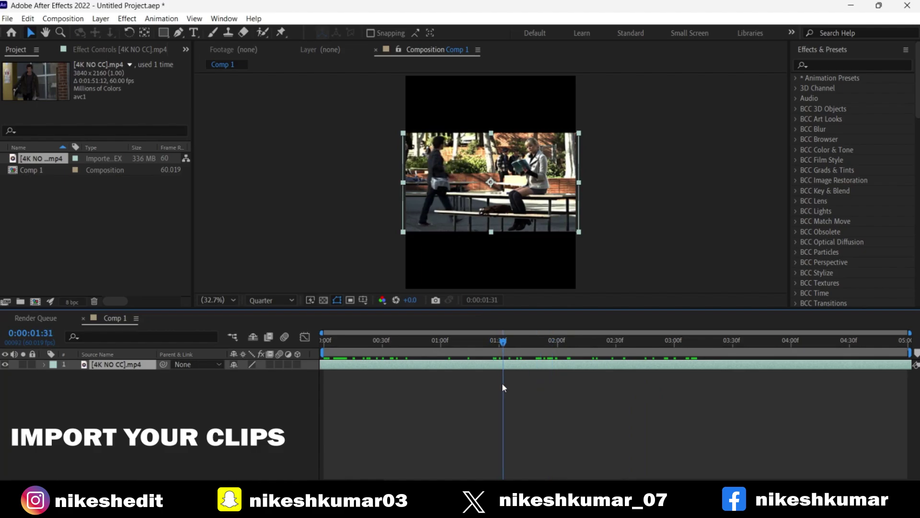
{"action": "key", "text": "ctrl+shift+d"}
{"action": "mouse_move", "coordinate": [619, 365]}
{"action": "left_mouse_down"}
{"action": "mouse_move", "coordinate": [442, 363]}
{"action": "mouse_move", "coordinate": [675, 360]}
{"action": "left_mouse_up"}
- Split off and delete the leftover clip pieces, including everything past 03:00
{"action": "key", "text": "ctrl+shift+d"}
{"action": "key", "text": "Delete"}
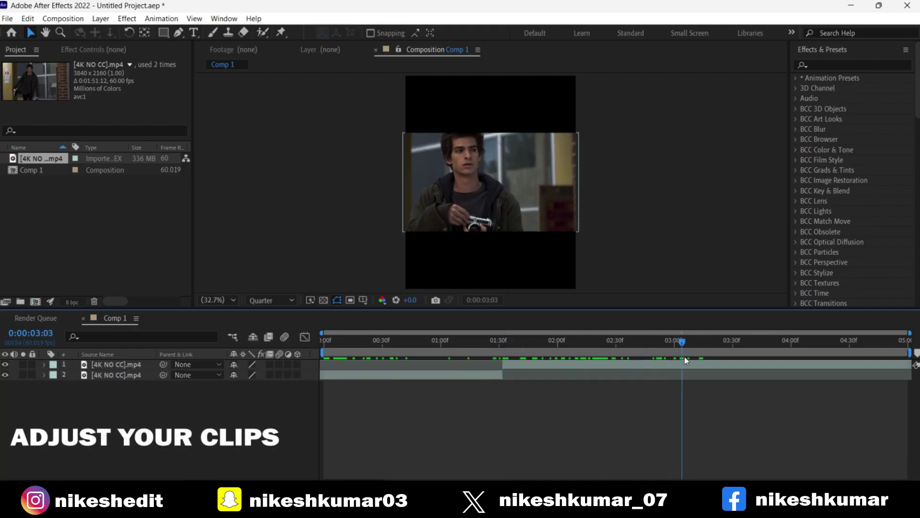
{"action": "left_click", "coordinate": [676, 363]}
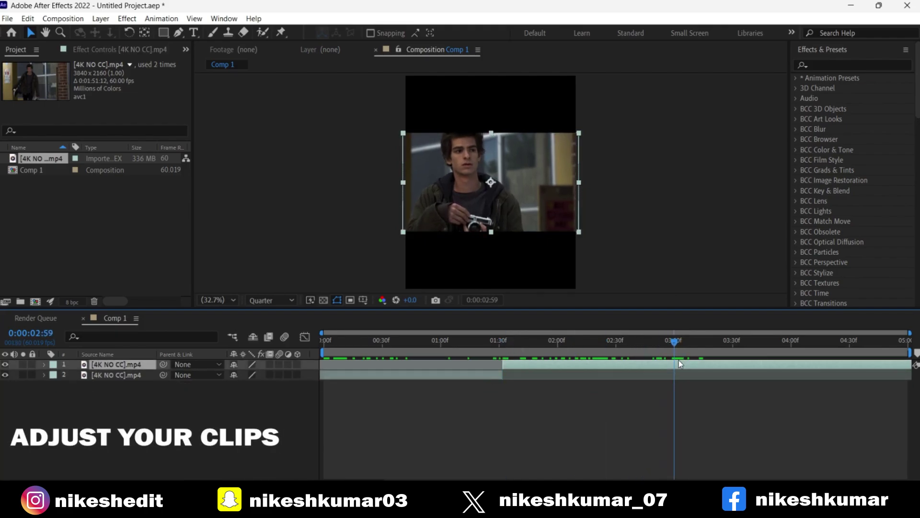
{"action": "key", "text": "ctrl+shift+d"}
{"action": "left_click_drag", "start_coordinate": [695, 366], "coordinate": [752, 365]}
{"action": "key", "text": "Delete"}
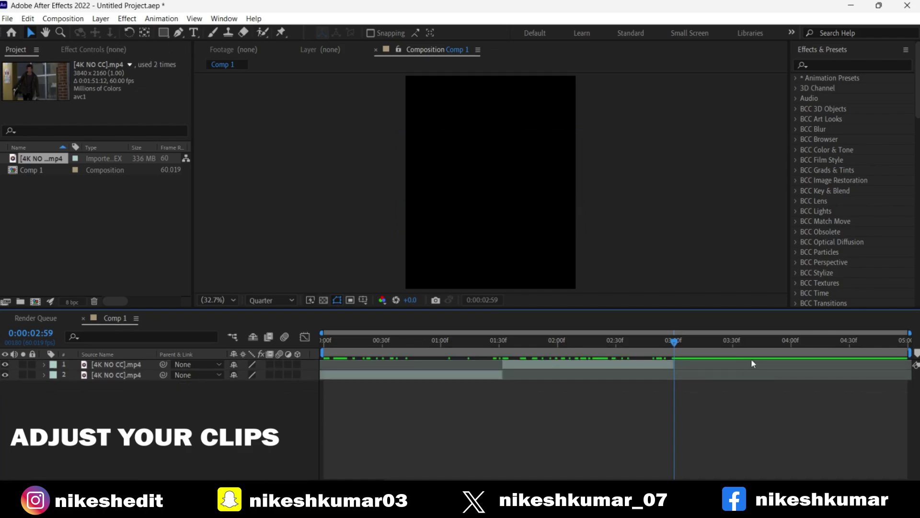
{"action": "key", "text": "Home"}
{"action": "left_click_drag", "start_coordinate": [348, 354], "coordinate": [672, 359]}
- Set Comp 1's duration to 0:00:03:00 in Composition Settings
{"action": "right_click", "coordinate": [620, 214]}
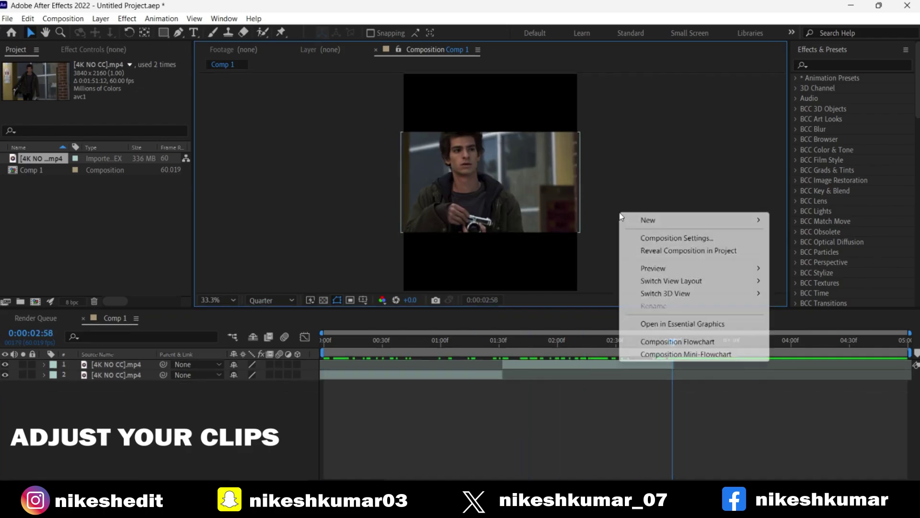
{"action": "left_click", "coordinate": [671, 238]}
{"action": "left_click", "coordinate": [381, 294]}
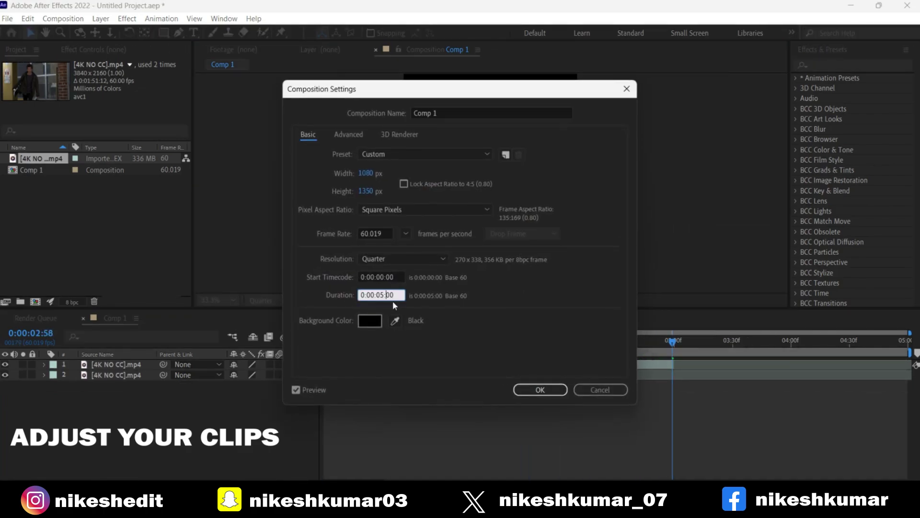
{"action": "type", "text": "300"}
{"action": "key", "text": "Return"}
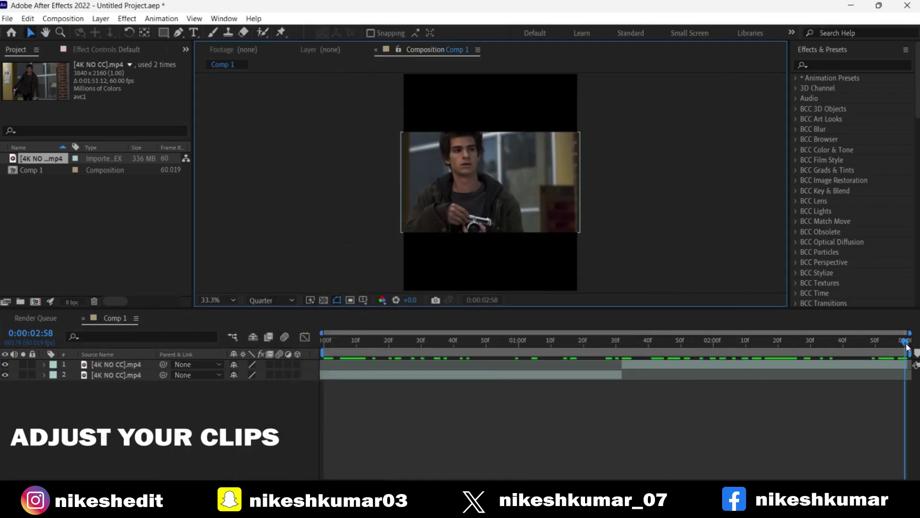
- Scale the bench-scene layer to 63% and fit the whole composition in the viewer
{"action": "left_click_drag", "start_coordinate": [907, 345], "coordinate": [419, 341]}
{"action": "left_click", "coordinate": [421, 378]}
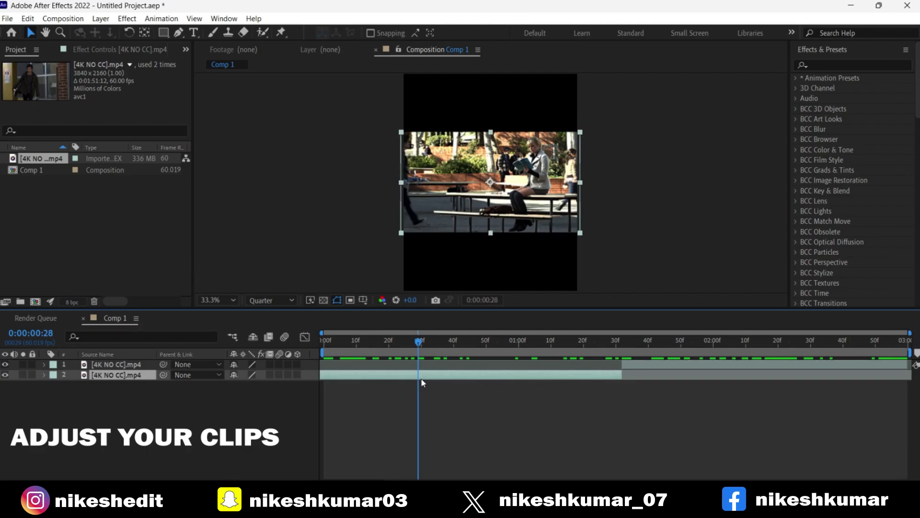
{"action": "left_click_drag", "start_coordinate": [247, 385], "coordinate": [263, 386]}
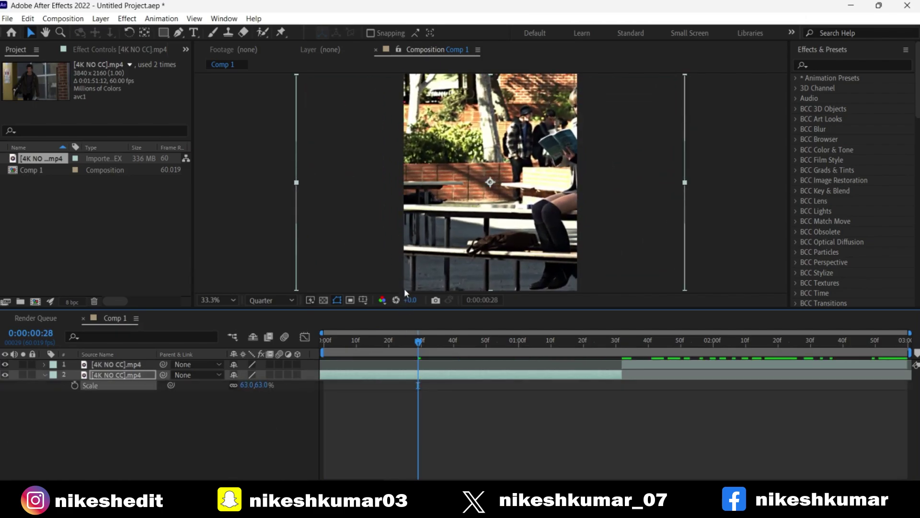
{"action": "left_click", "coordinate": [218, 300]}
{"action": "left_click", "coordinate": [211, 76]}
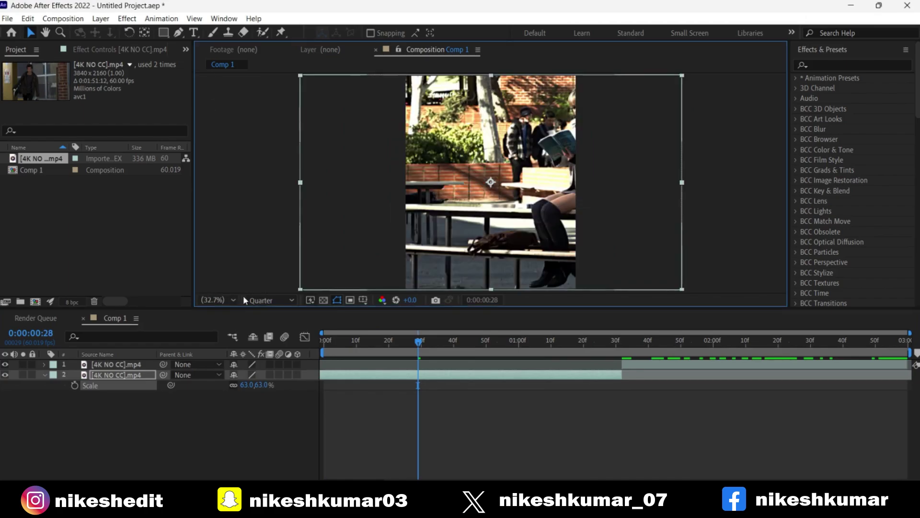
- Shift the bench layer's Position X to 63 so the woman reading fills the frame
{"action": "key", "text": "p"}
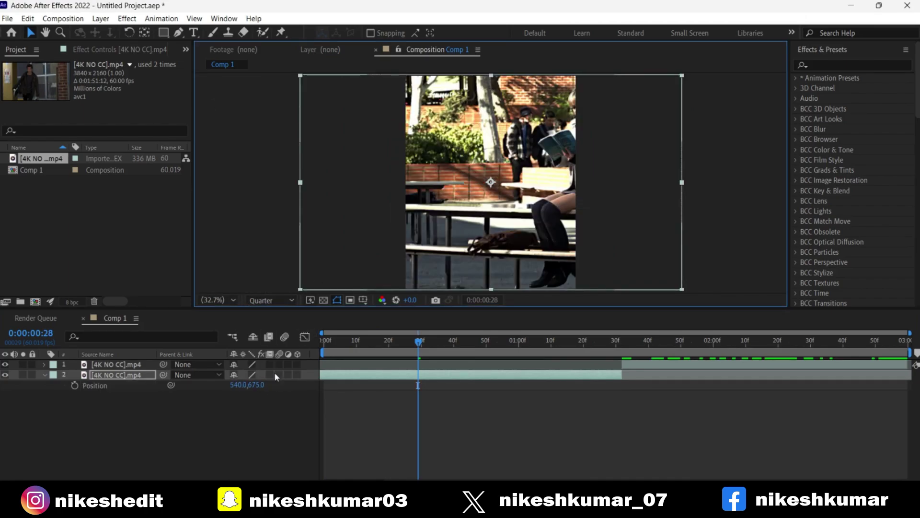
{"action": "left_click_drag", "start_coordinate": [237, 385], "coordinate": [165, 385]}
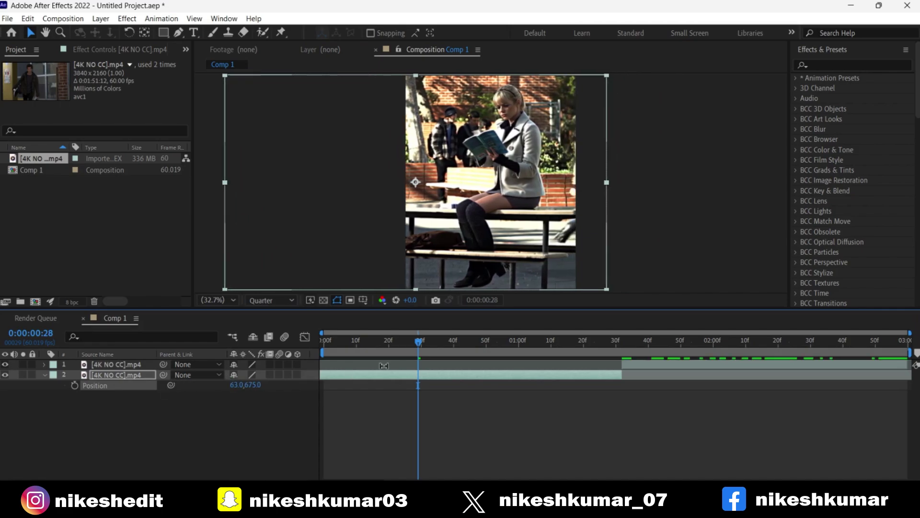
{"action": "left_click_drag", "start_coordinate": [410, 343], "coordinate": [646, 343]}
{"action": "left_click", "coordinate": [662, 364]}
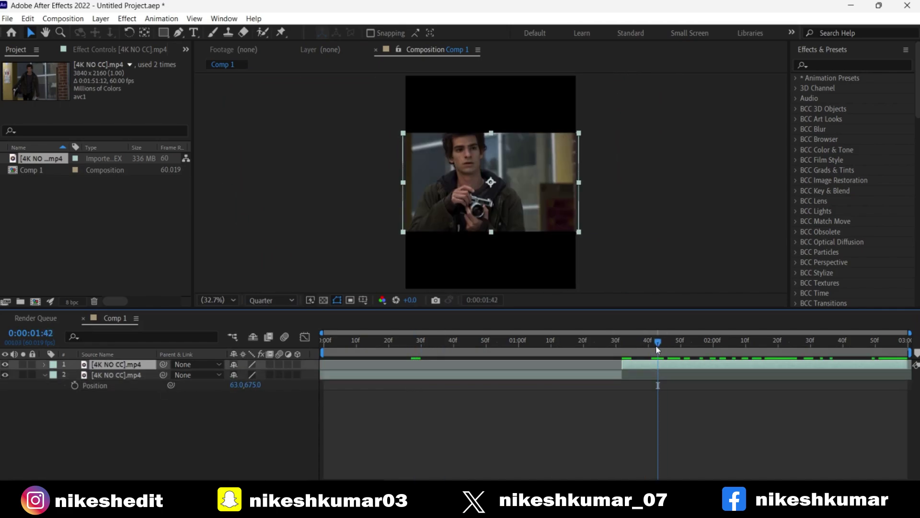
{"action": "left_click", "coordinate": [629, 342]}
- Scale the camera shot to 64% and position it at 844,675 to frame the man with the camera
{"action": "key", "text": "s"}
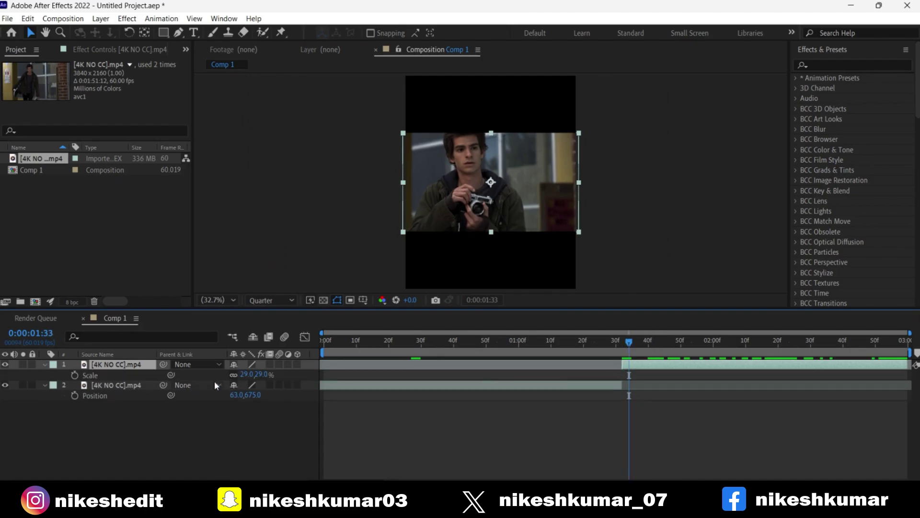
{"action": "left_click_drag", "start_coordinate": [247, 374], "coordinate": [422, 382]}
{"action": "key", "text": "p"}
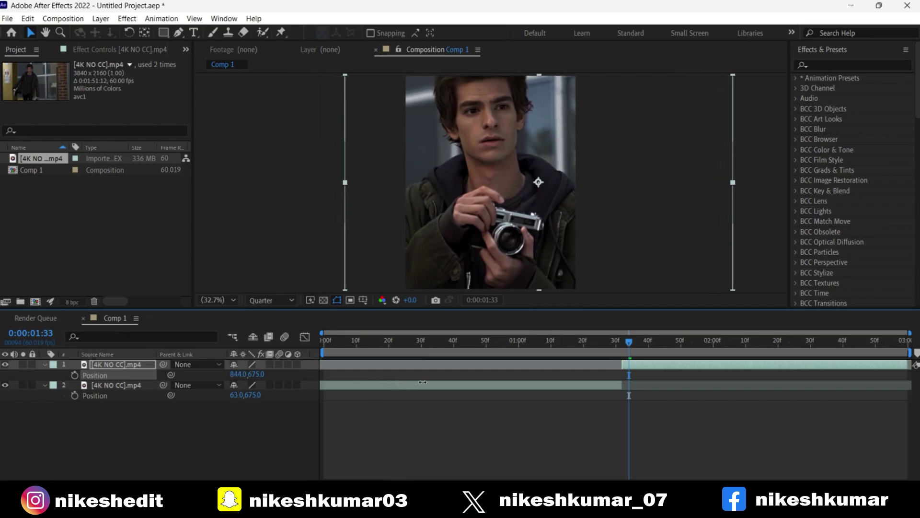
{"action": "mouse_move", "coordinate": [639, 344]}
{"action": "left_mouse_down"}
{"action": "mouse_move", "coordinate": [644, 385]}
{"action": "mouse_move", "coordinate": [906, 398]}
{"action": "left_mouse_up"}
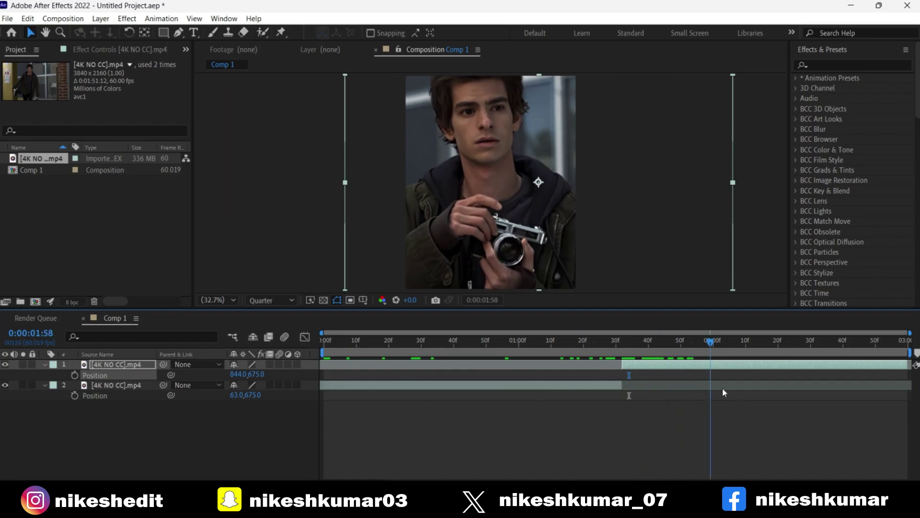
- Deselect the layers and check the framing from the composition's start to its end
{"action": "right_click", "coordinate": [905, 398]}
{"action": "left_click", "coordinate": [779, 354]}
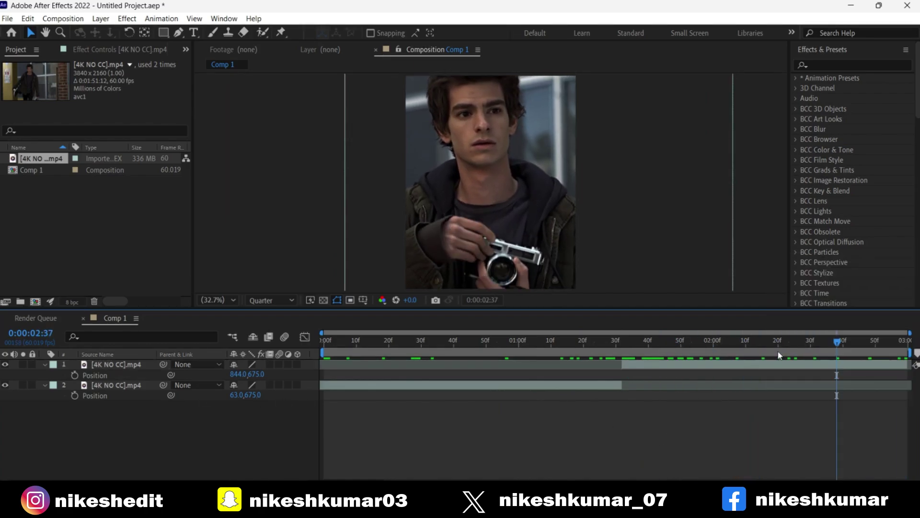
{"action": "left_click", "coordinate": [338, 385]}
{"action": "key", "text": "Home"}
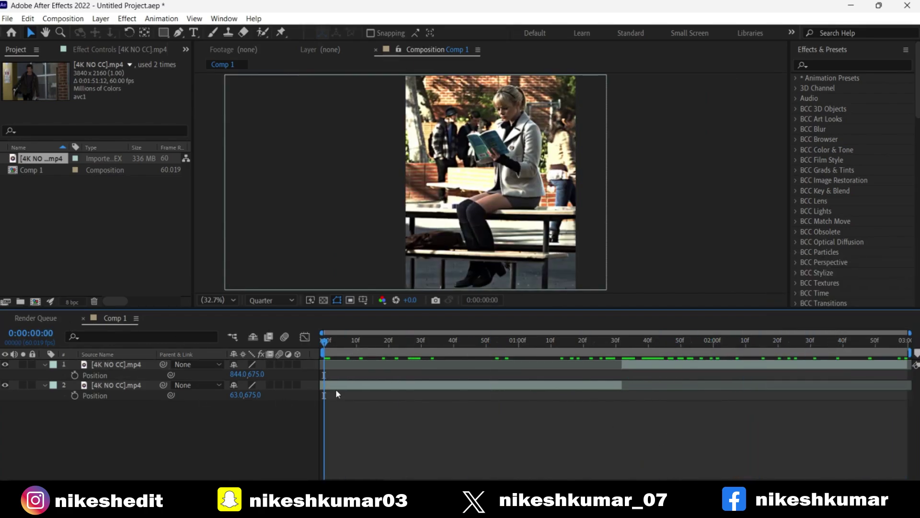
{"action": "key", "text": "p"}
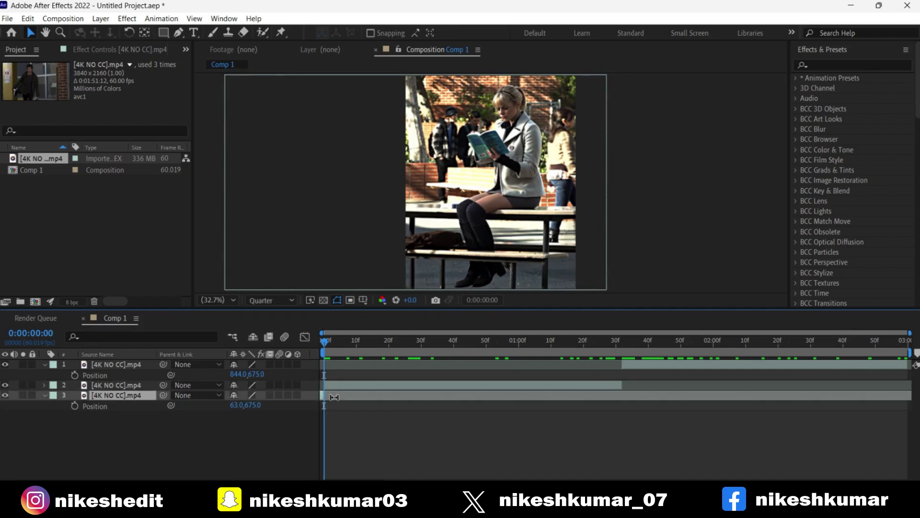
{"action": "key", "text": "ctrl+shift+a"}
{"action": "key", "text": "End"}
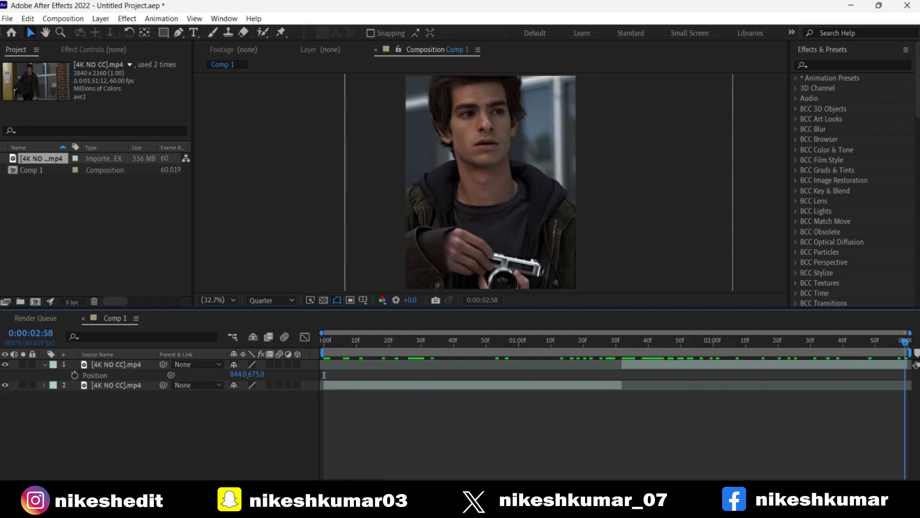
{"action": "left_click_drag", "start_coordinate": [906, 342], "coordinate": [325, 341]}
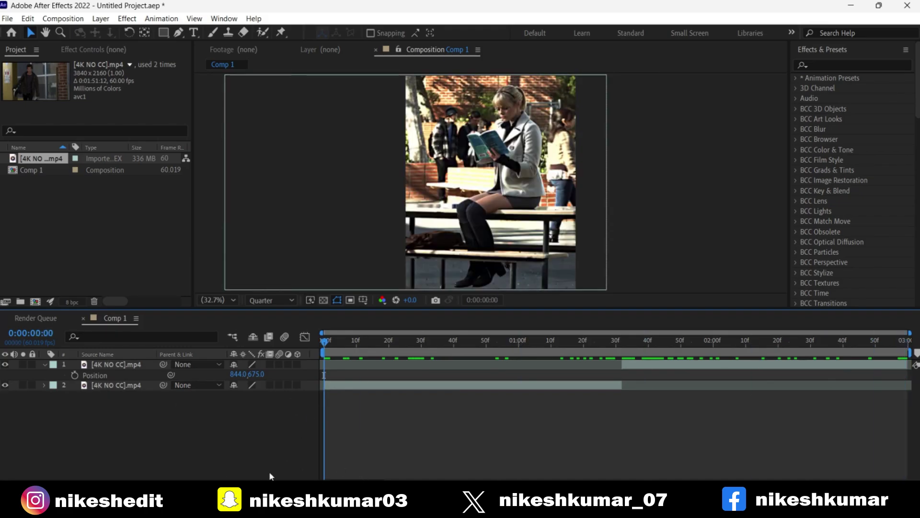
- Search the Sapphire blur effects and drag S_BlurMoCurves onto the bench-scene layer
{"action": "left_click", "coordinate": [829, 65]}
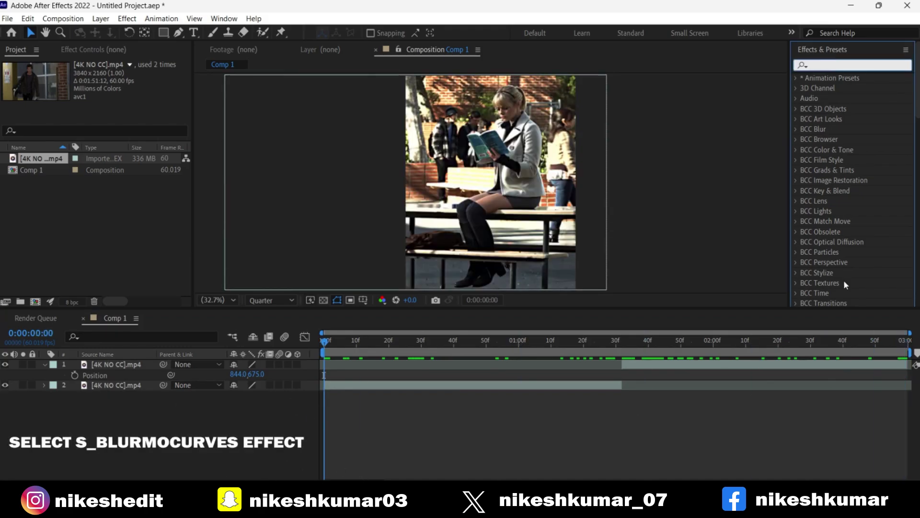
{"action": "type", "text": "s"}
{"action": "left_click", "coordinate": [808, 79]}
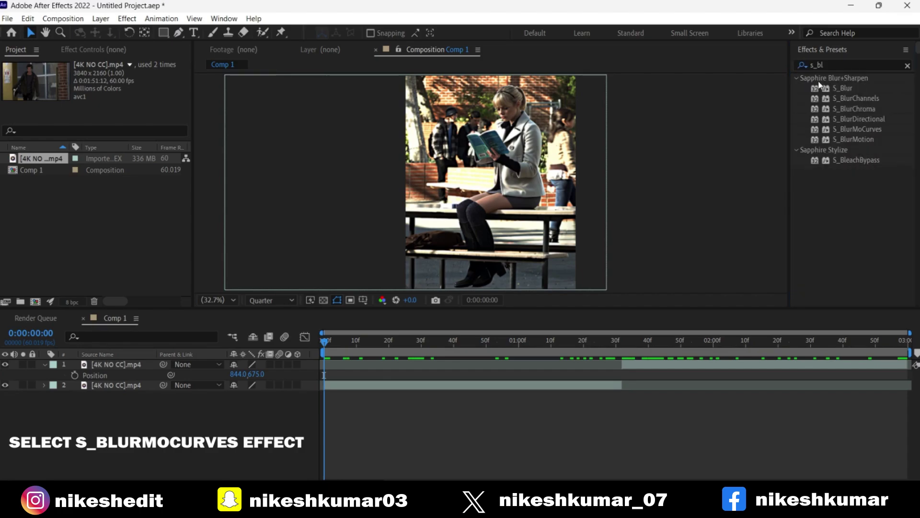
{"action": "left_click", "coordinate": [855, 128]}
{"action": "left_click_drag", "start_coordinate": [855, 128], "coordinate": [478, 385]}
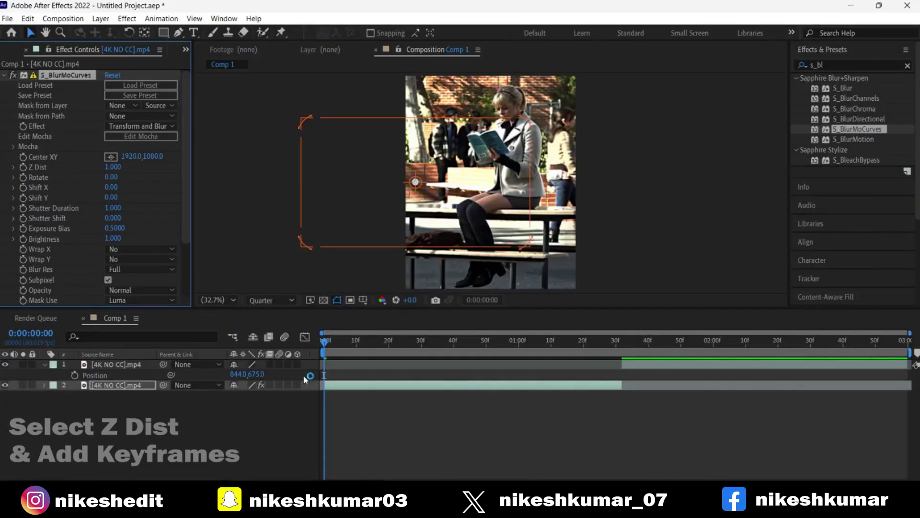
- Keyframe the bench layer's Z Dist at 0.700 at the start of the composition
{"action": "left_click", "coordinate": [324, 342]}
{"action": "key", "text": "space"}
{"action": "key", "text": "space"}
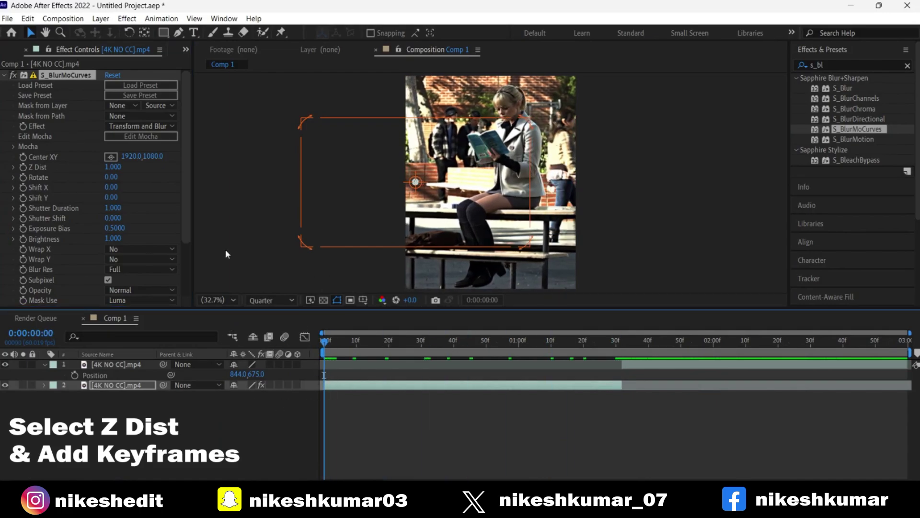
{"action": "left_click", "coordinate": [24, 169]}
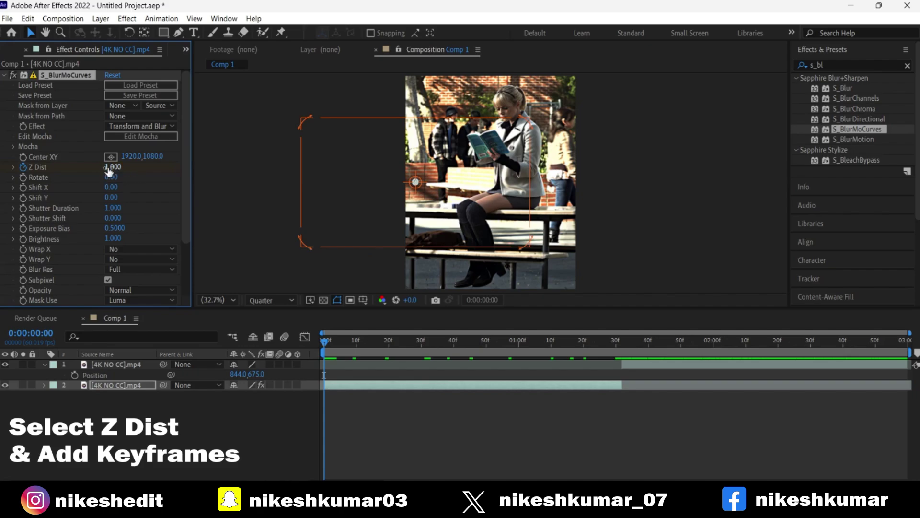
{"action": "key", "text": "u"}
{"action": "type", "text": "7"}
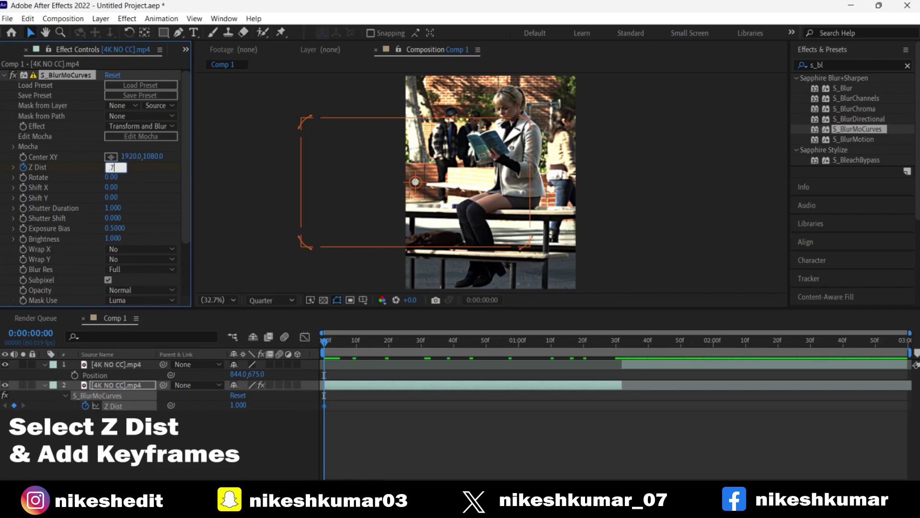
{"action": "key", "text": "Return"}
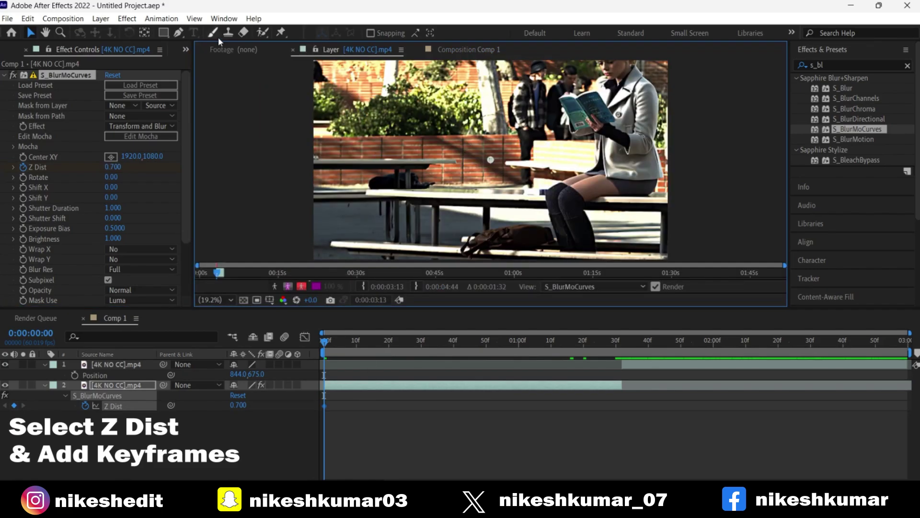
- Add a second Z Dist keyframe of 1.000 at 0:00:01:31 and preview the zoom blur
{"action": "left_click", "coordinate": [234, 52]}
{"action": "left_click", "coordinate": [473, 51]}
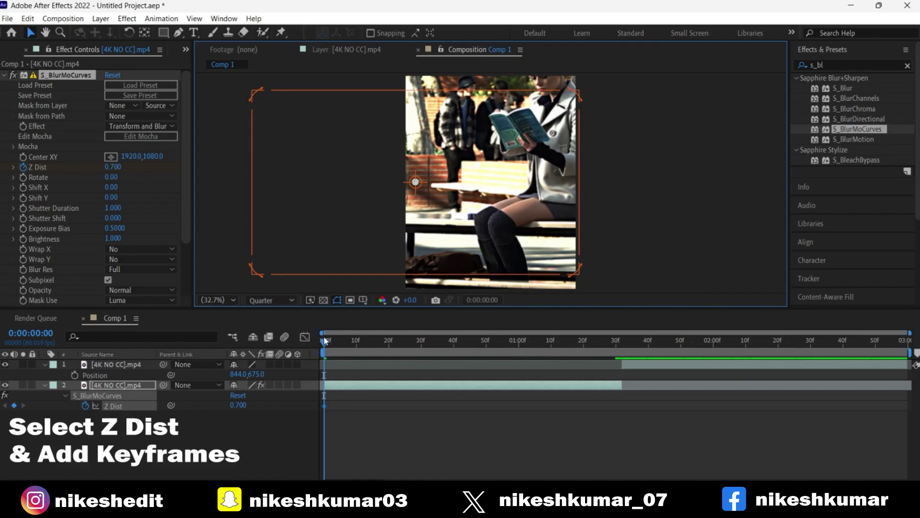
{"action": "mouse_move", "coordinate": [325, 341]}
{"action": "left_mouse_down"}
{"action": "mouse_move", "coordinate": [613, 375]}
{"action": "mouse_move", "coordinate": [622, 404]}
{"action": "left_mouse_up"}
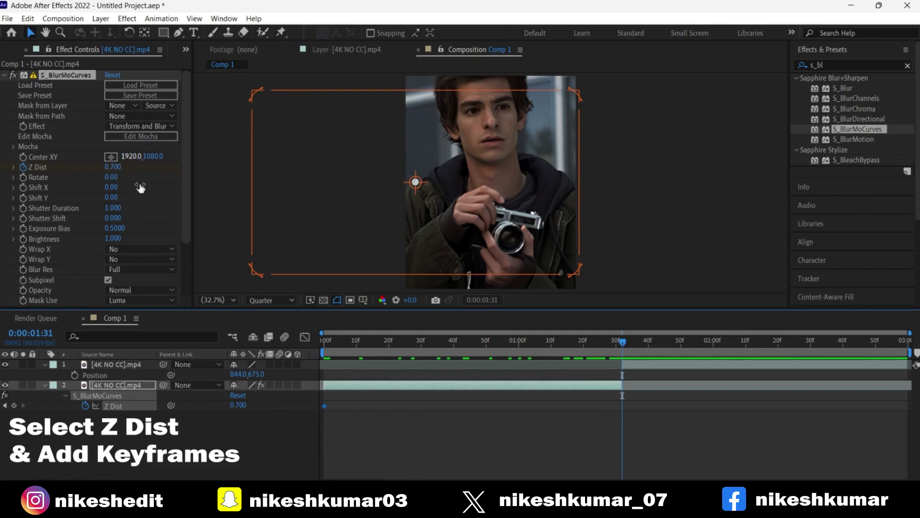
{"action": "left_click", "coordinate": [114, 167]}
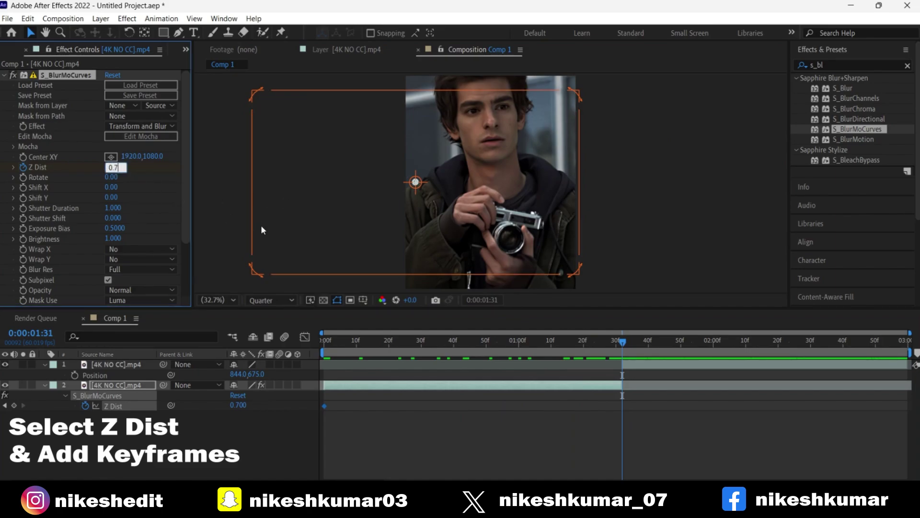
{"action": "type", "text": "0"}
{"action": "type", "text": "1.000"}
{"action": "key", "text": "Return"}
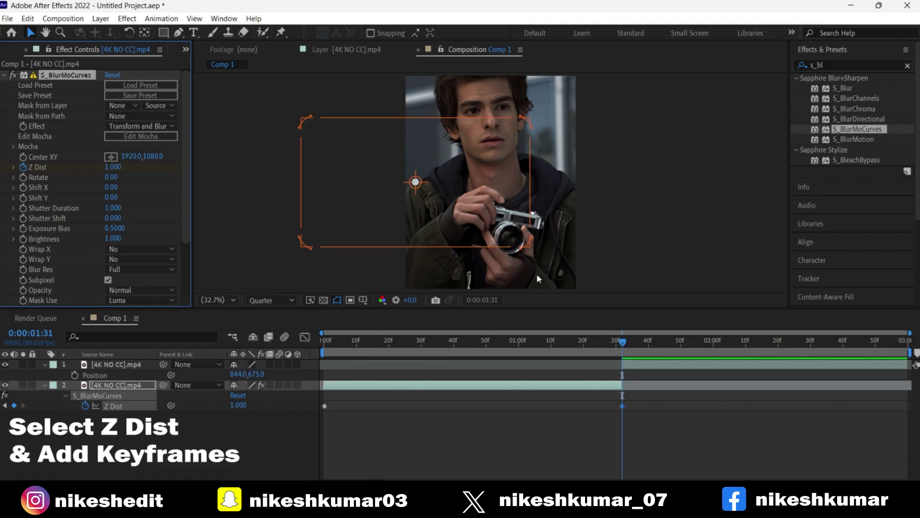
{"action": "key", "text": "Home"}
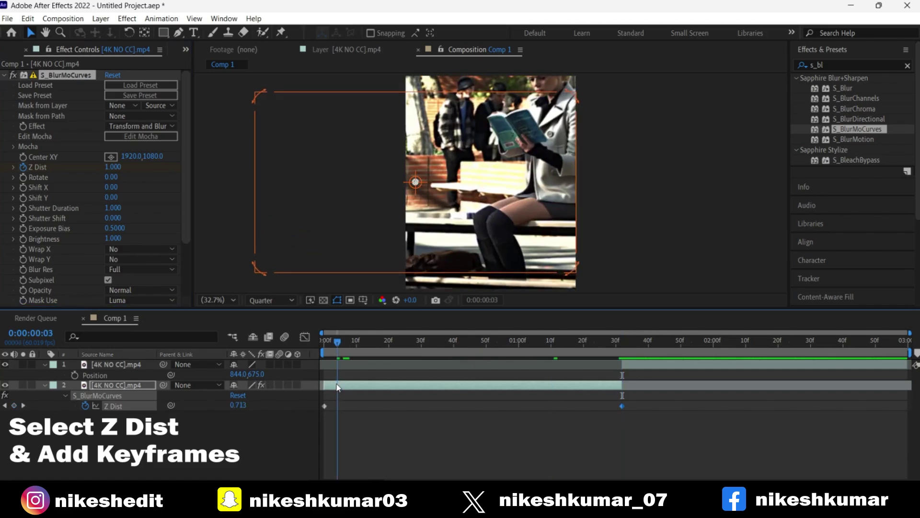
{"action": "key", "text": "space"}
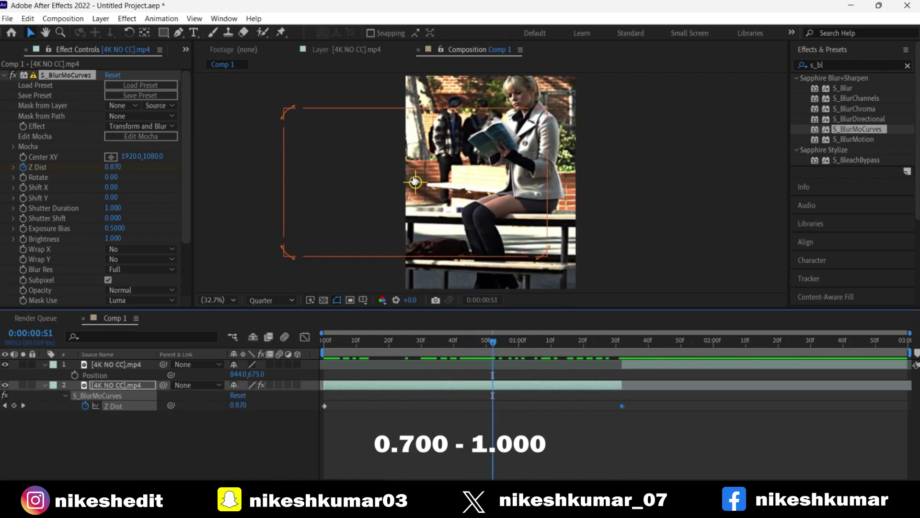
- Move the blur centre right and up onto the reader, previewing the result
{"action": "left_click_drag", "start_coordinate": [415, 181], "coordinate": [510, 179]}
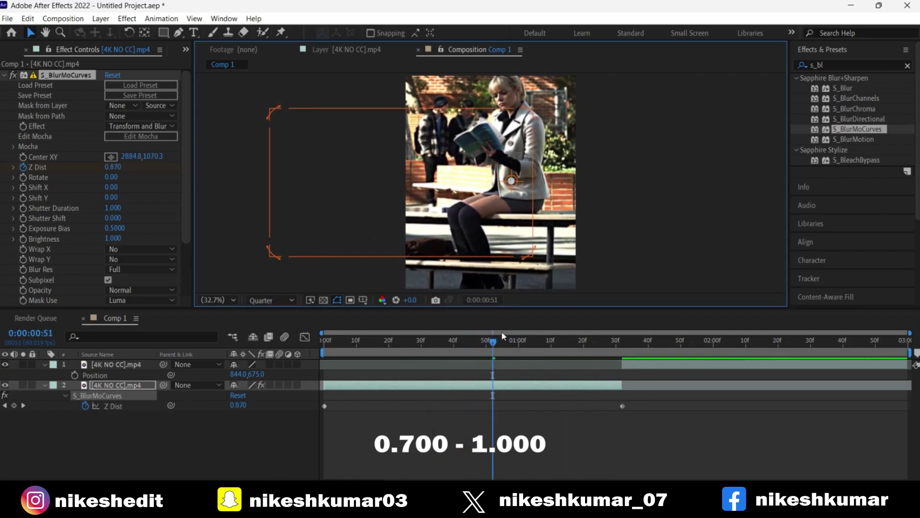
{"action": "key", "text": "space"}
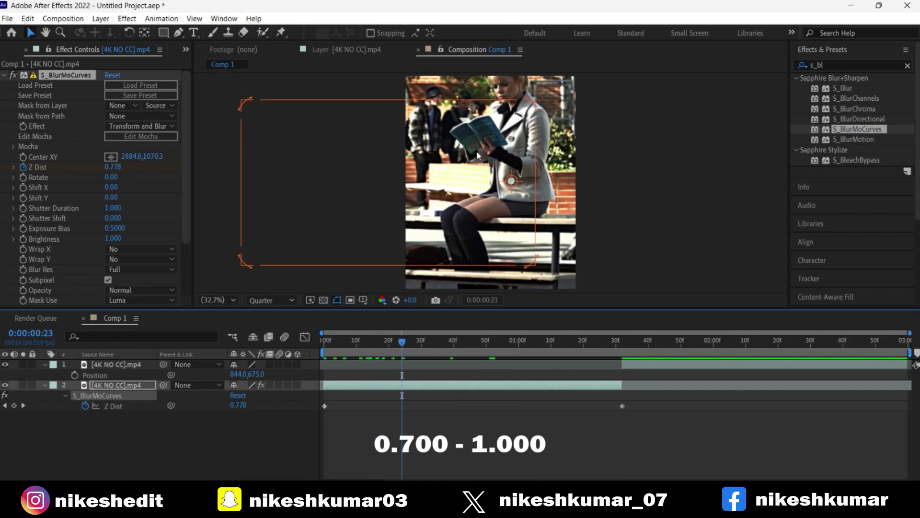
{"action": "left_click_drag", "start_coordinate": [511, 182], "coordinate": [496, 175]}
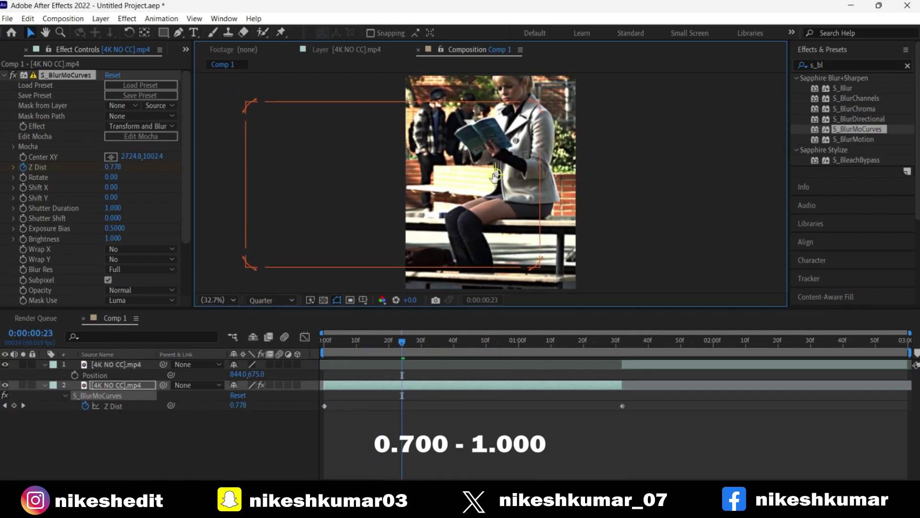
{"action": "scroll", "coordinate": [413, 199], "scroll_direction": "down", "scroll_amount": 2}
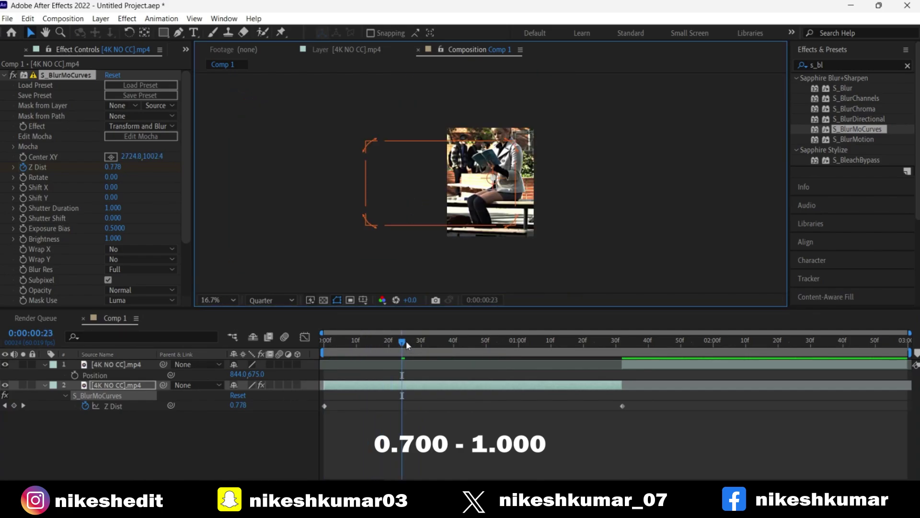
{"action": "left_click_drag", "start_coordinate": [406, 341], "coordinate": [236, 352]}
{"action": "key", "text": "space"}
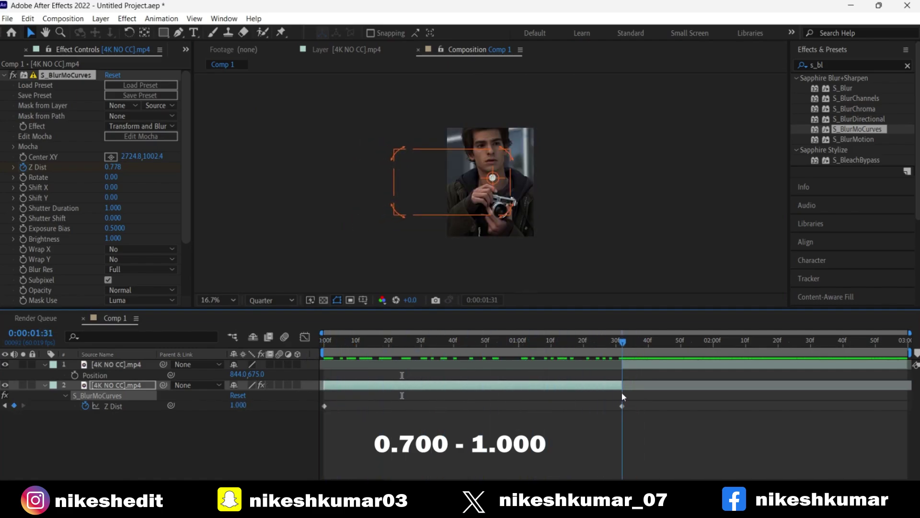
- Apply Easy Ease to both Z Dist keyframes
{"action": "left_click_drag", "start_coordinate": [622, 341], "coordinate": [564, 341]}
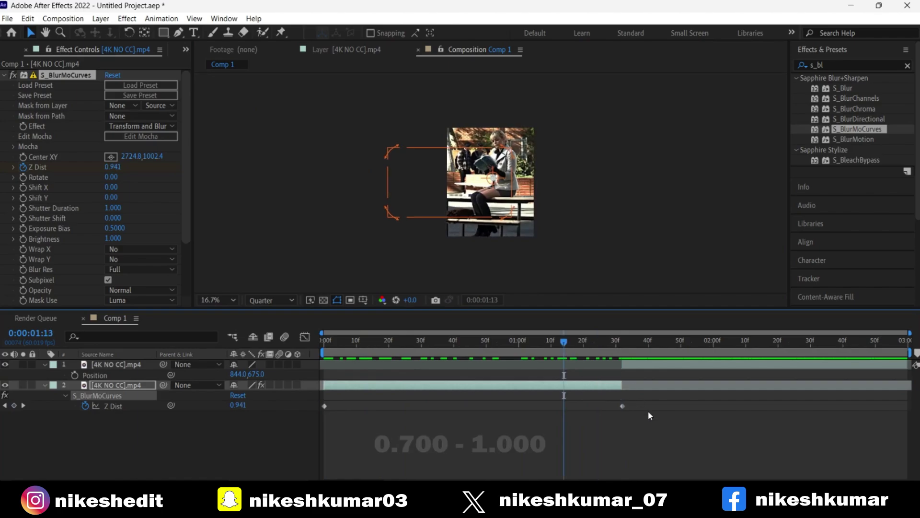
{"action": "left_click", "coordinate": [115, 407]}
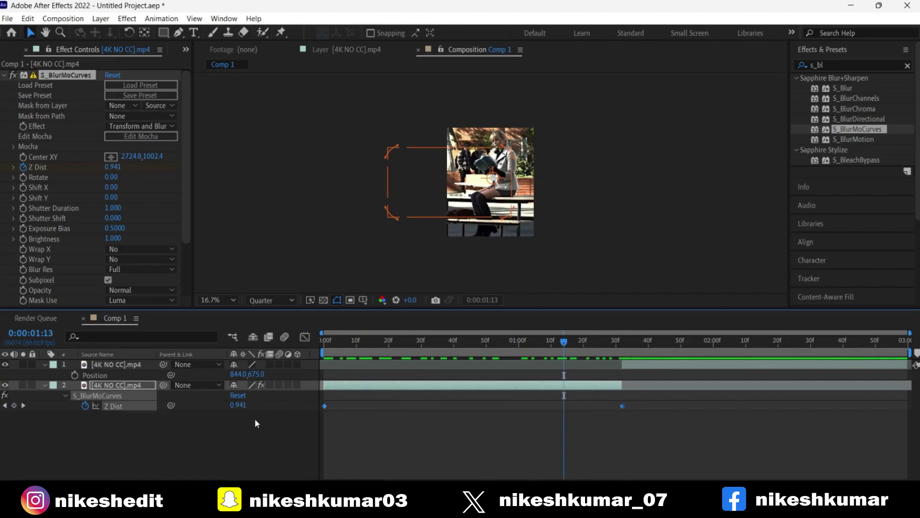
{"action": "key", "text": "F9"}
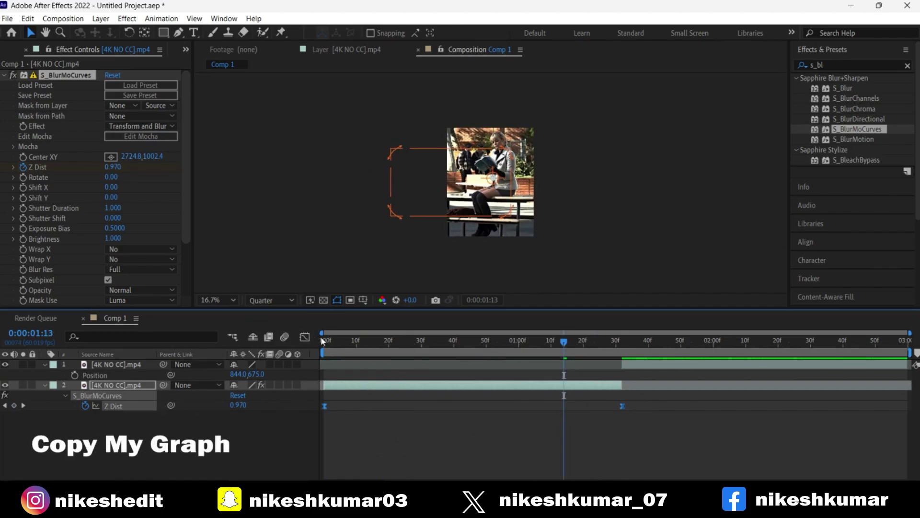
- Drag the Z Dist Bezier handles in the Graph Editor so the curve rises fast and ends steeply, then preview
{"action": "left_click", "coordinate": [305, 337]}
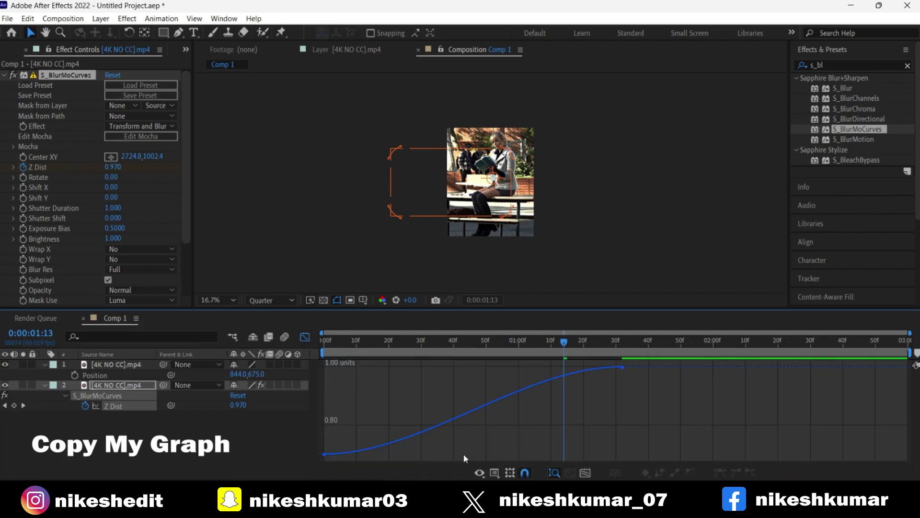
{"action": "left_click", "coordinate": [324, 454]}
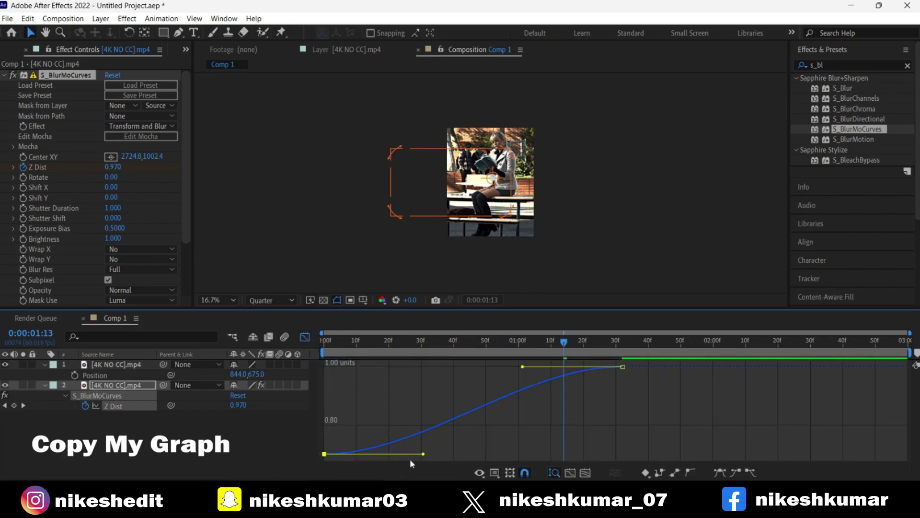
{"action": "left_click_drag", "start_coordinate": [423, 455], "coordinate": [346, 391]}
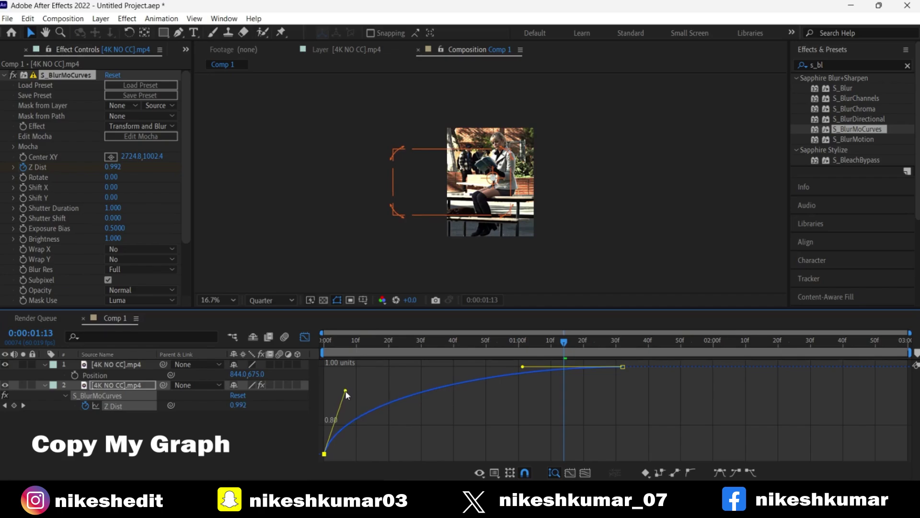
{"action": "mouse_move", "coordinate": [522, 367]}
{"action": "left_mouse_down"}
{"action": "mouse_move", "coordinate": [620, 429]}
{"action": "mouse_move", "coordinate": [582, 437]}
{"action": "left_mouse_up"}
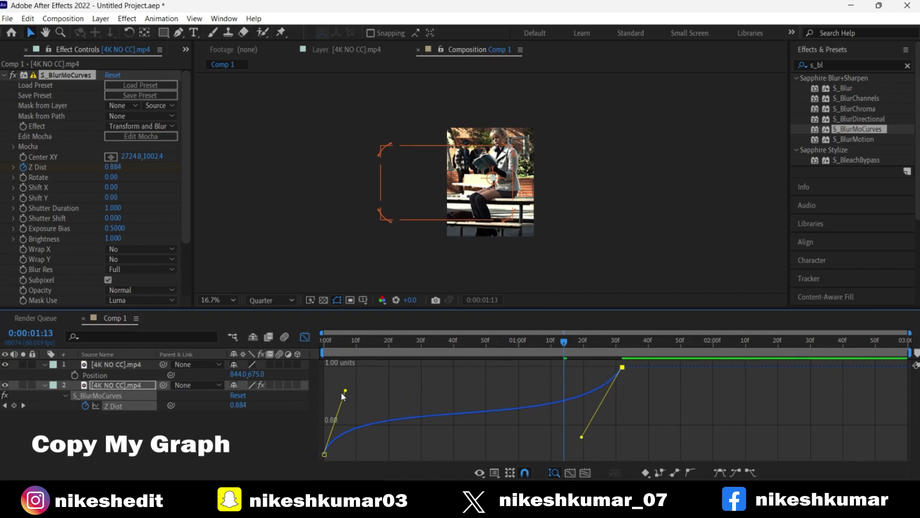
{"action": "left_click_drag", "start_coordinate": [345, 391], "coordinate": [347, 398]}
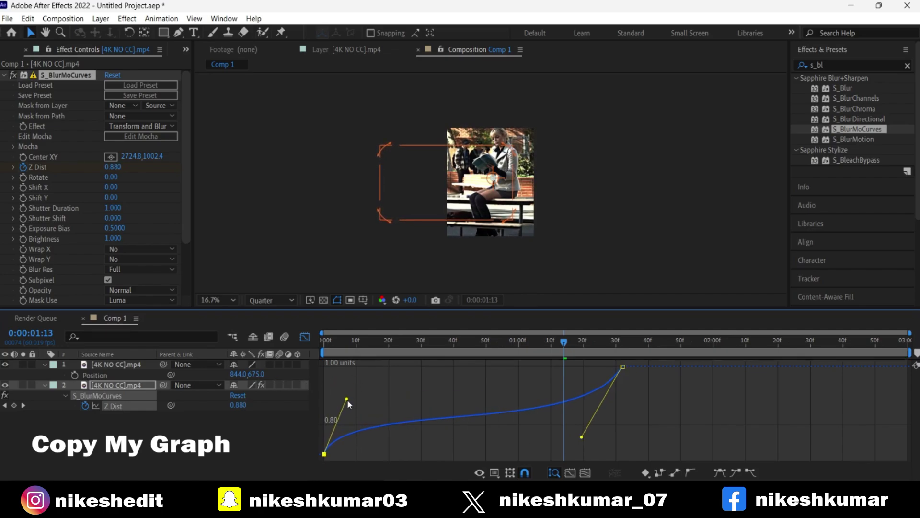
{"action": "left_click", "coordinate": [578, 438]}
{"action": "left_click", "coordinate": [622, 367]}
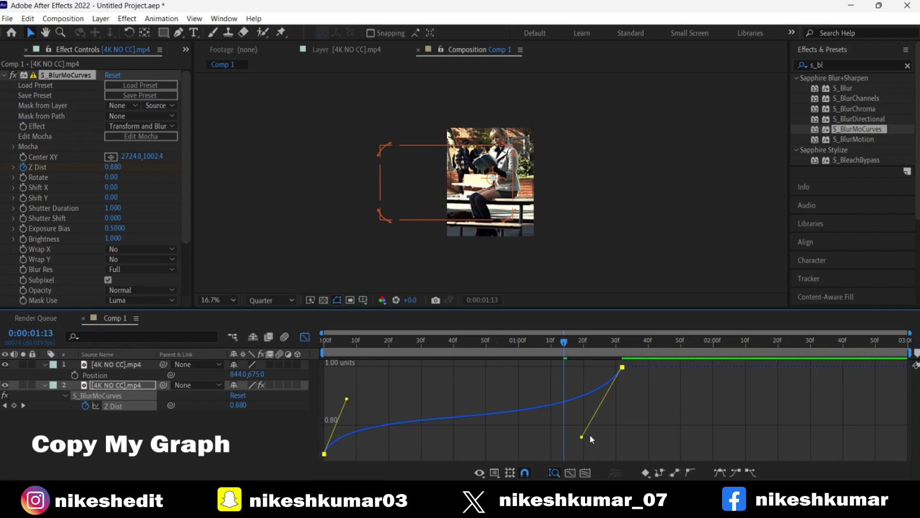
{"action": "left_click_drag", "start_coordinate": [582, 438], "coordinate": [578, 439]}
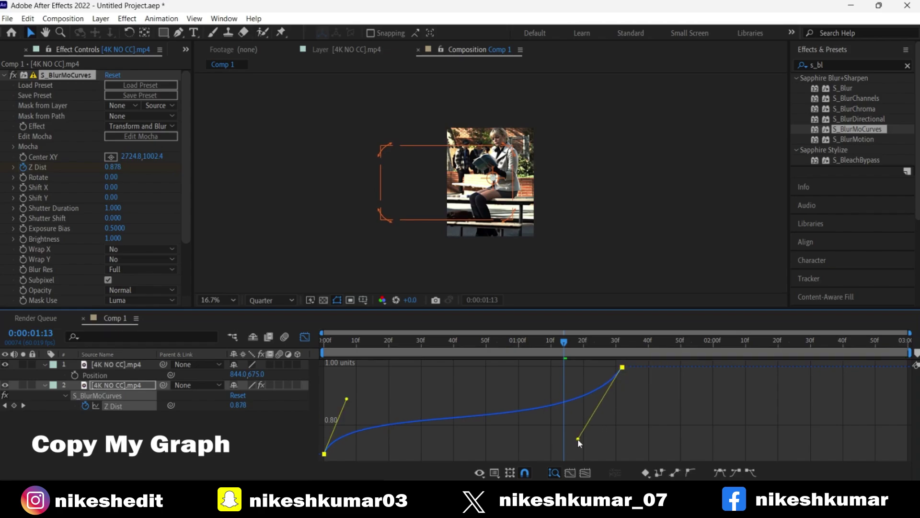
{"action": "key", "text": "space"}
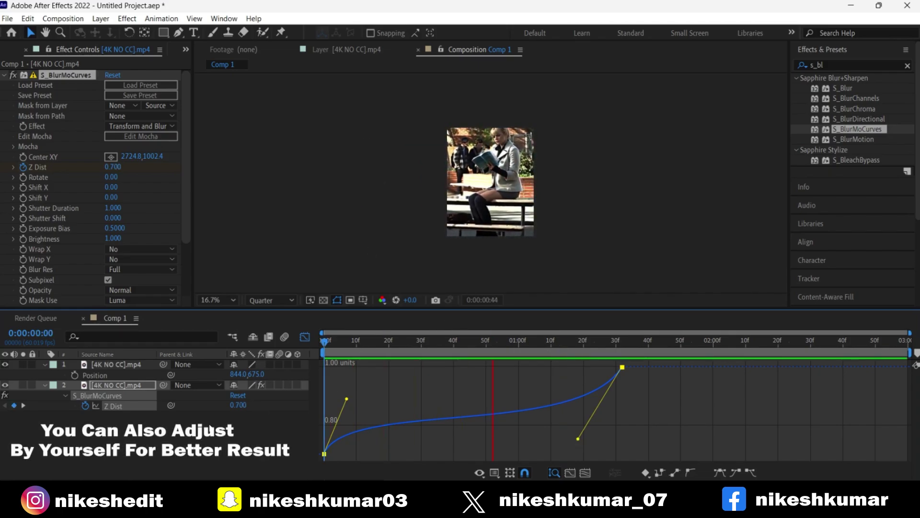
{"action": "left_click", "coordinate": [700, 340]}
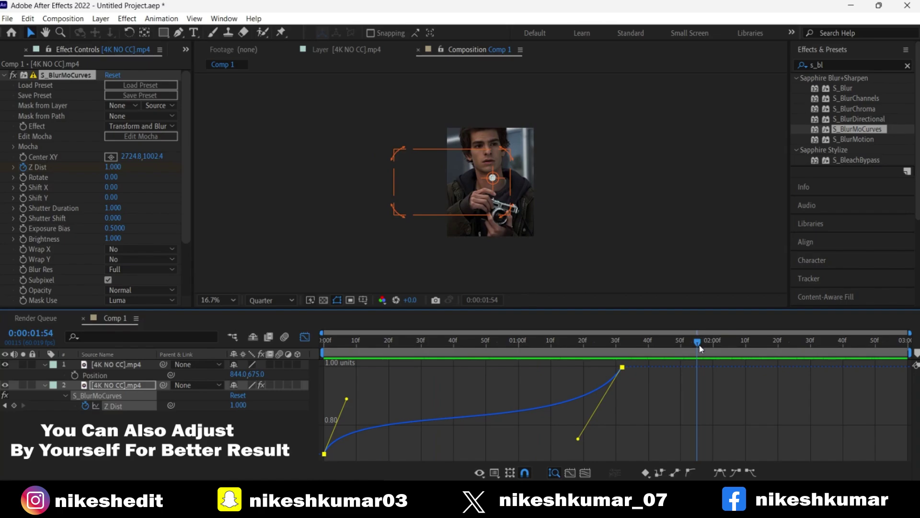
- Fine-tune both Z Dist keyframe handles and preview the transition from the start
{"action": "left_click_drag", "start_coordinate": [700, 349], "coordinate": [389, 341]}
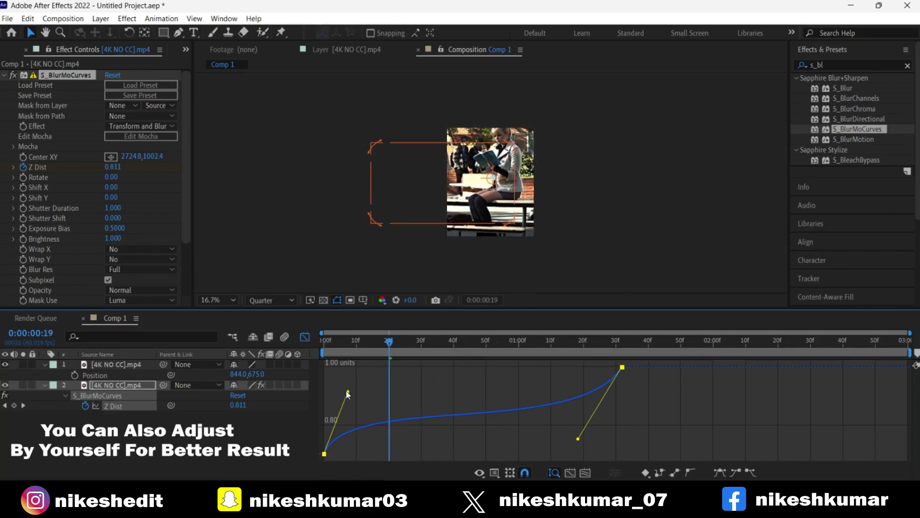
{"action": "mouse_move", "coordinate": [345, 399]}
{"action": "left_mouse_down"}
{"action": "mouse_move", "coordinate": [339, 404]}
{"action": "mouse_move", "coordinate": [349, 390]}
{"action": "left_mouse_up"}
{"action": "left_click", "coordinate": [579, 442]}
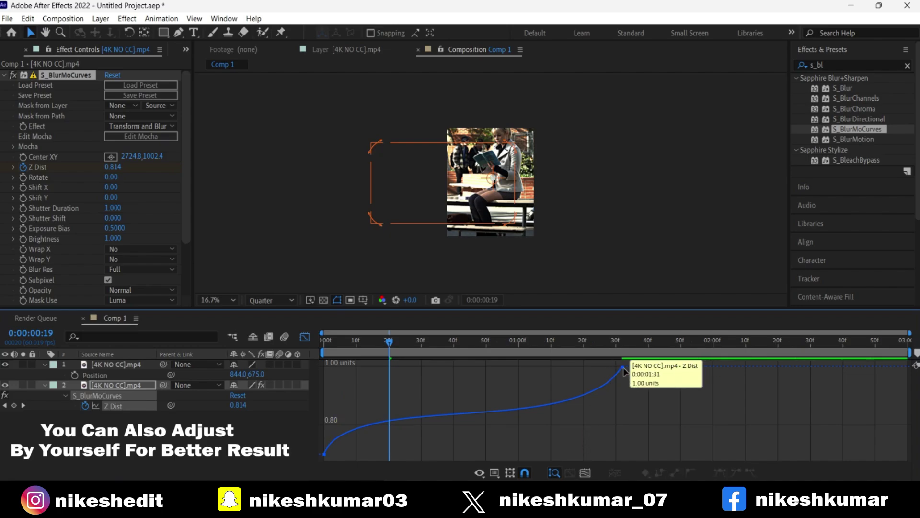
{"action": "left_click", "coordinate": [622, 367]}
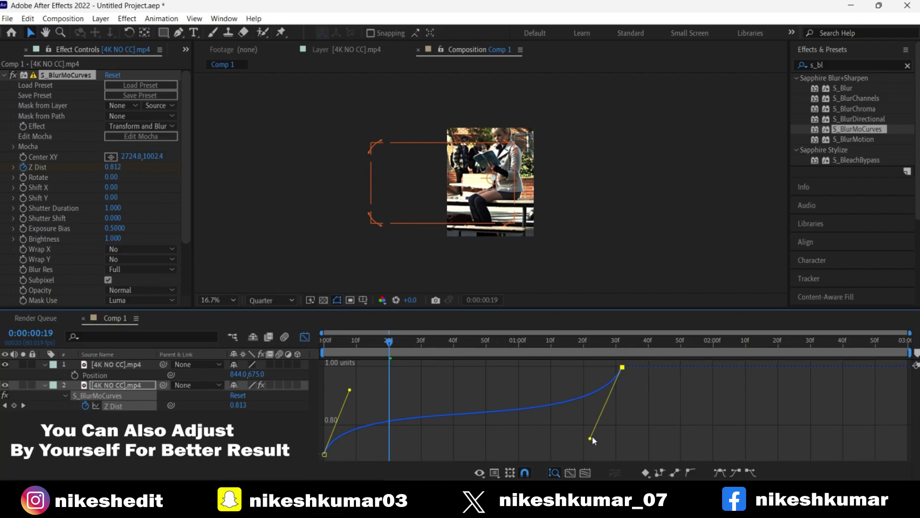
{"action": "left_click_drag", "start_coordinate": [593, 437], "coordinate": [593, 436]}
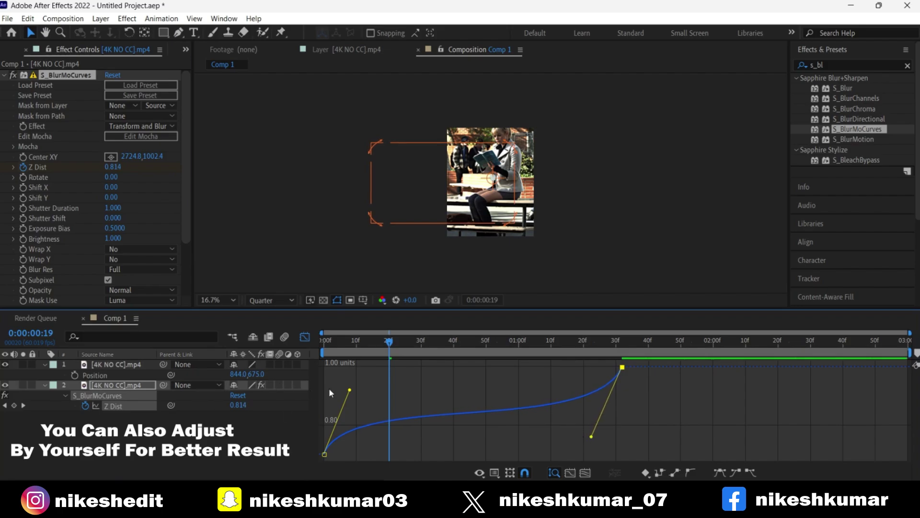
{"action": "left_click_drag", "start_coordinate": [350, 391], "coordinate": [347, 398]}
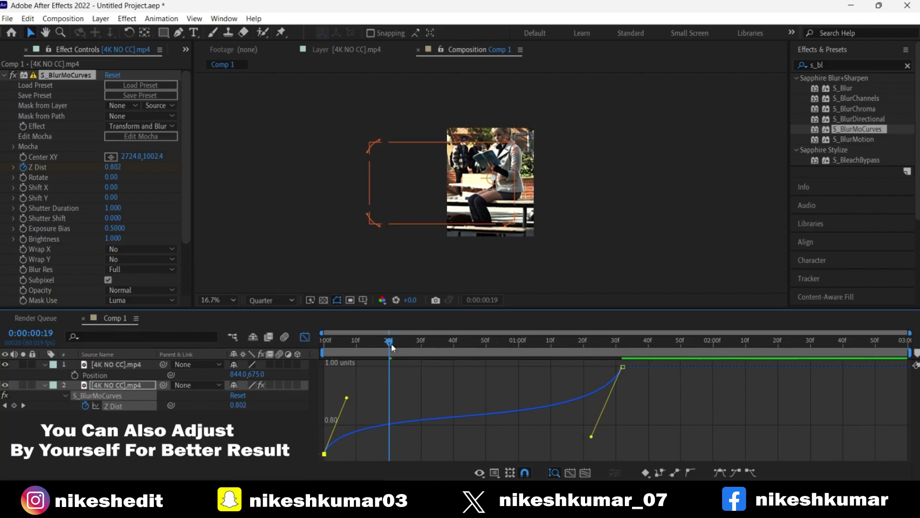
{"action": "left_click_drag", "start_coordinate": [388, 341], "coordinate": [174, 365]}
{"action": "key", "text": "space"}
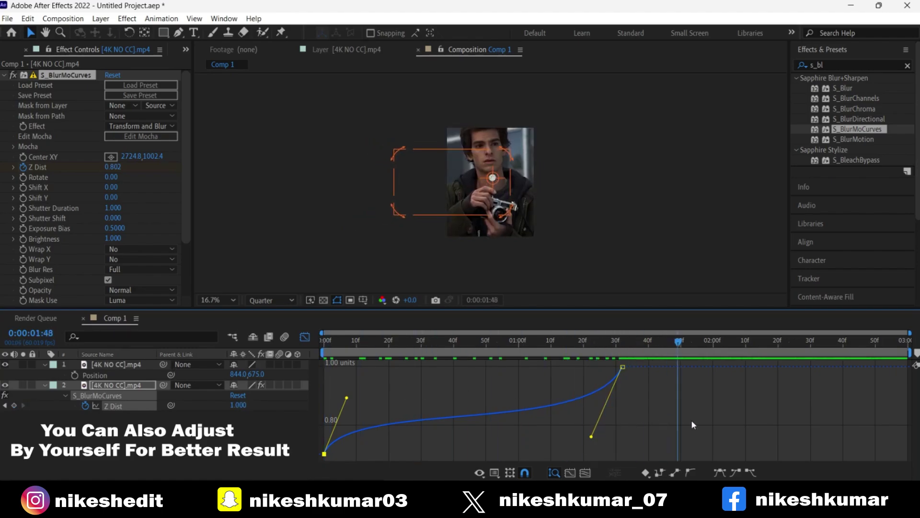
- Copy the S_BlurMoCurves effect from the bench layer and paste it onto the camera-shot layer
{"action": "key", "text": "space"}
{"action": "key", "text": "shift+F3"}
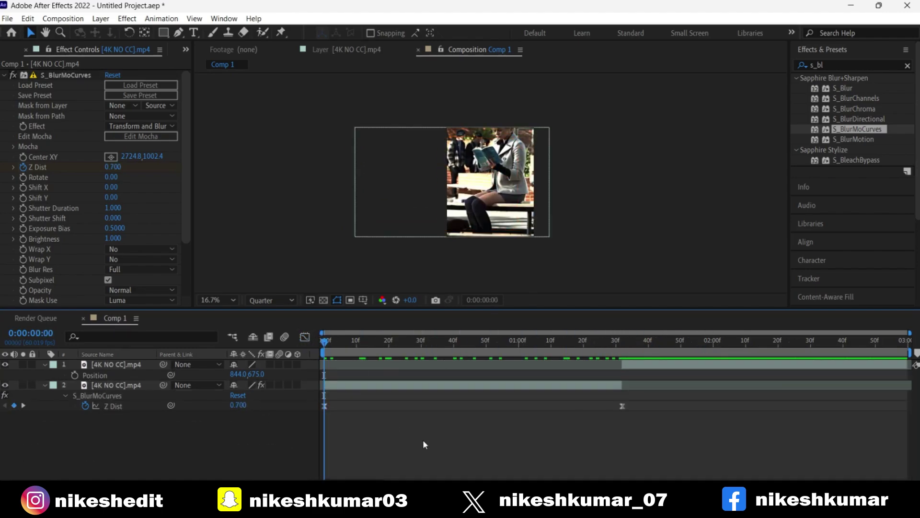
{"action": "left_click", "coordinate": [121, 400]}
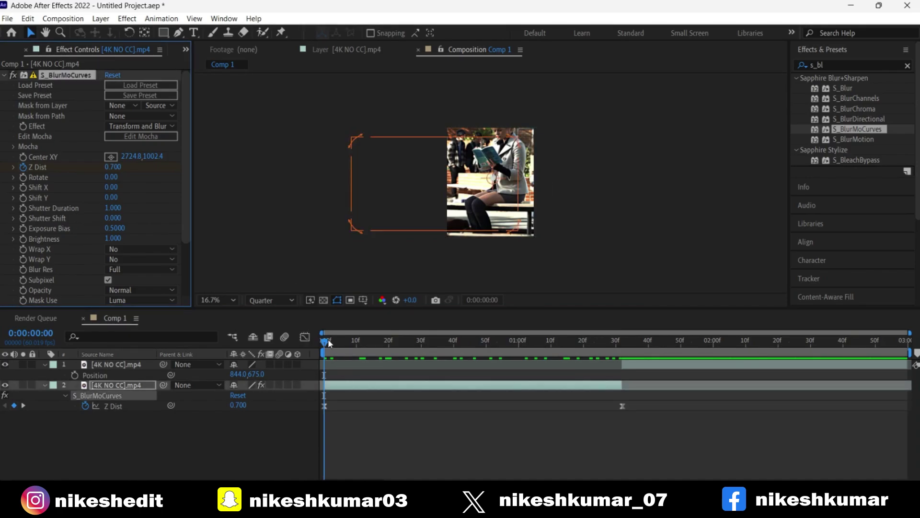
{"action": "left_click_drag", "start_coordinate": [329, 342], "coordinate": [623, 380]}
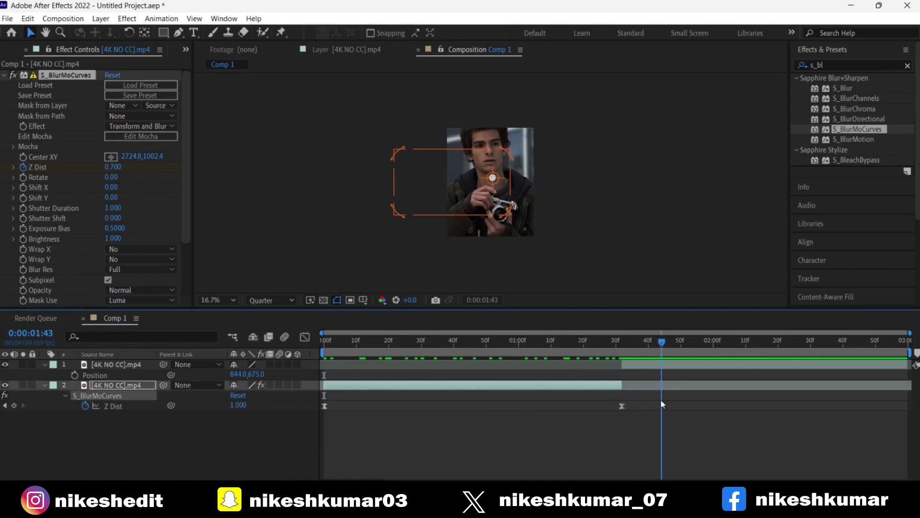
{"action": "left_click", "coordinate": [628, 368]}
{"action": "key", "text": "p"}
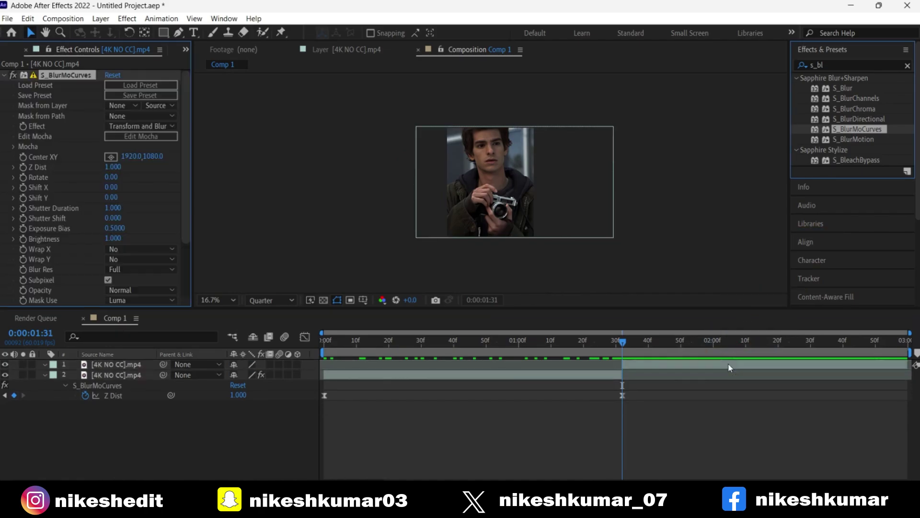
{"action": "key", "text": "ctrl+v"}
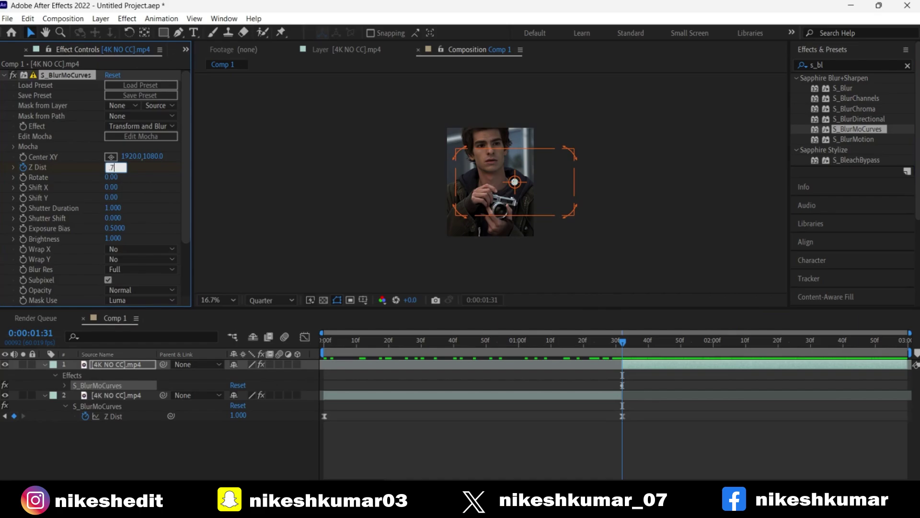
- Keyframe the camera shot's Z Dist from 0.700 at 01:31 to 1.000 at the clip's end
{"action": "key", "text": "Return"}
{"action": "left_click_drag", "start_coordinate": [622, 341], "coordinate": [913, 383]}
{"action": "left_click", "coordinate": [113, 167]}
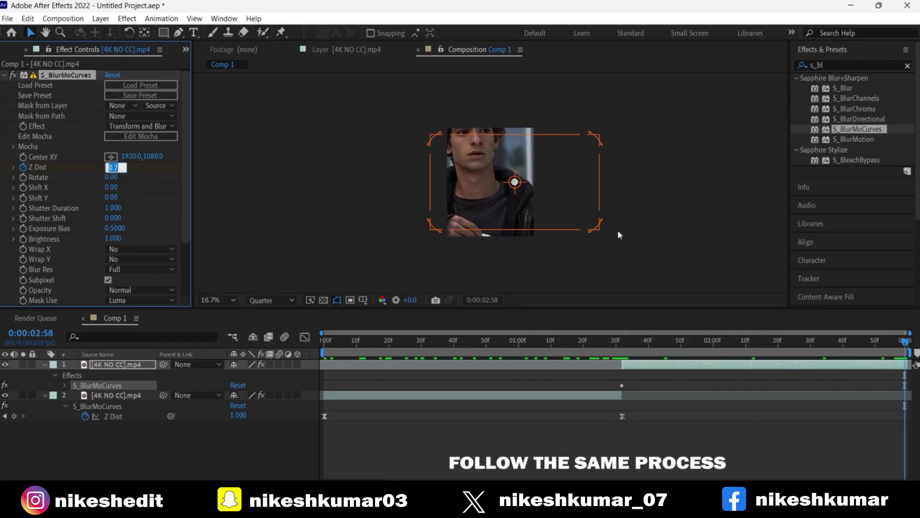
{"action": "key", "text": "Return"}
{"action": "left_click_drag", "start_coordinate": [906, 342], "coordinate": [658, 367]}
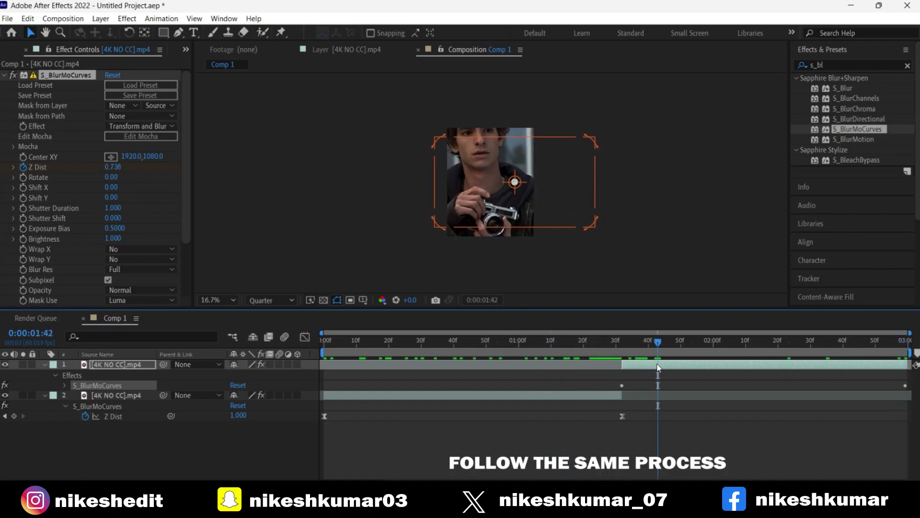
- Move the blur centre onto the man's face and preview the camera-shot blur
{"action": "key", "text": "u"}
{"action": "key", "text": "u"}
{"action": "key", "text": "j"}
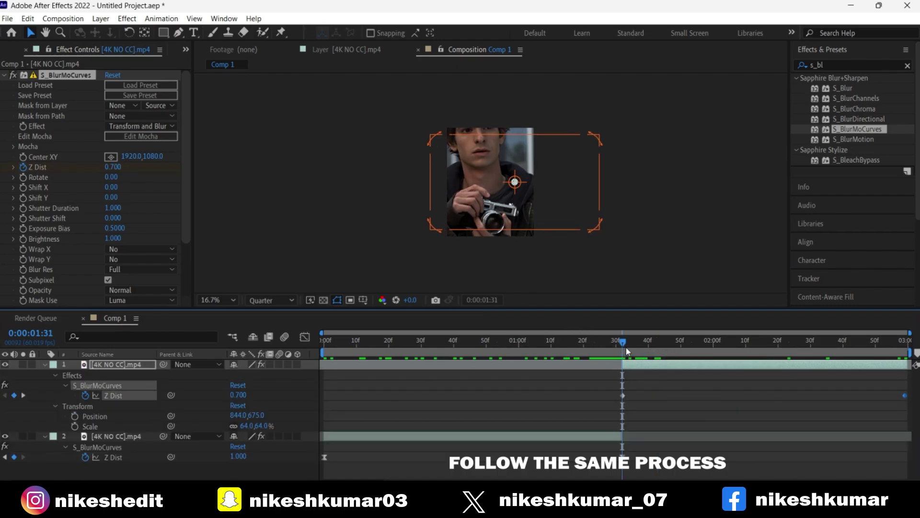
{"action": "left_click_drag", "start_coordinate": [627, 349], "coordinate": [636, 349]}
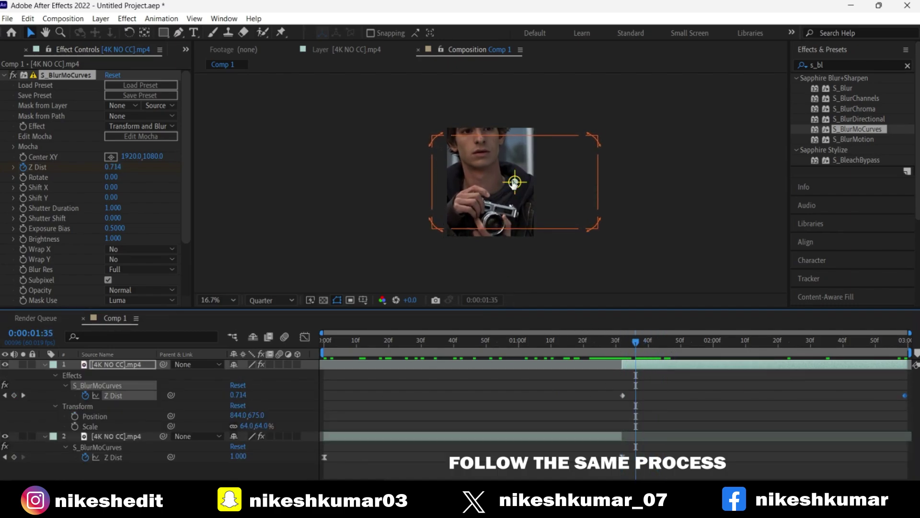
{"action": "left_click_drag", "start_coordinate": [514, 183], "coordinate": [488, 181]}
{"action": "left_click", "coordinate": [593, 342]}
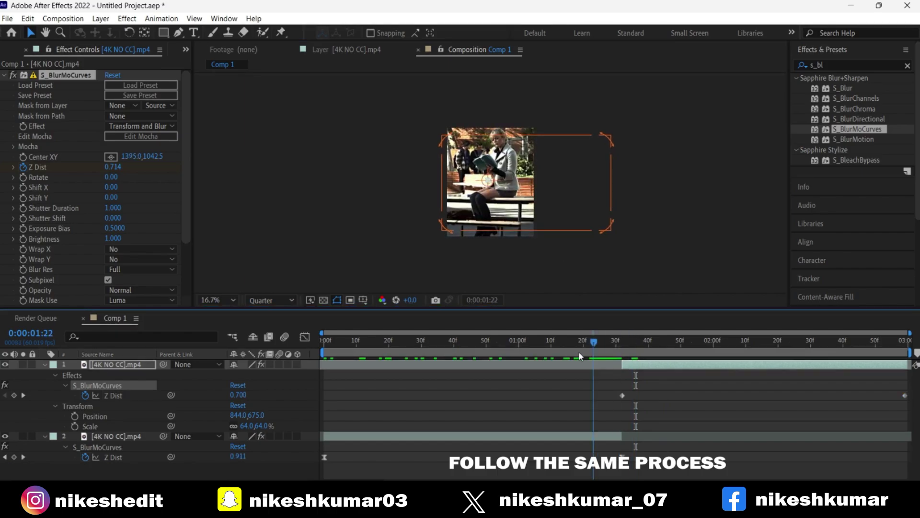
{"action": "left_click_drag", "start_coordinate": [580, 356], "coordinate": [684, 356]}
{"action": "left_click_drag", "start_coordinate": [490, 184], "coordinate": [491, 185]}
{"action": "left_click", "coordinate": [638, 343]}
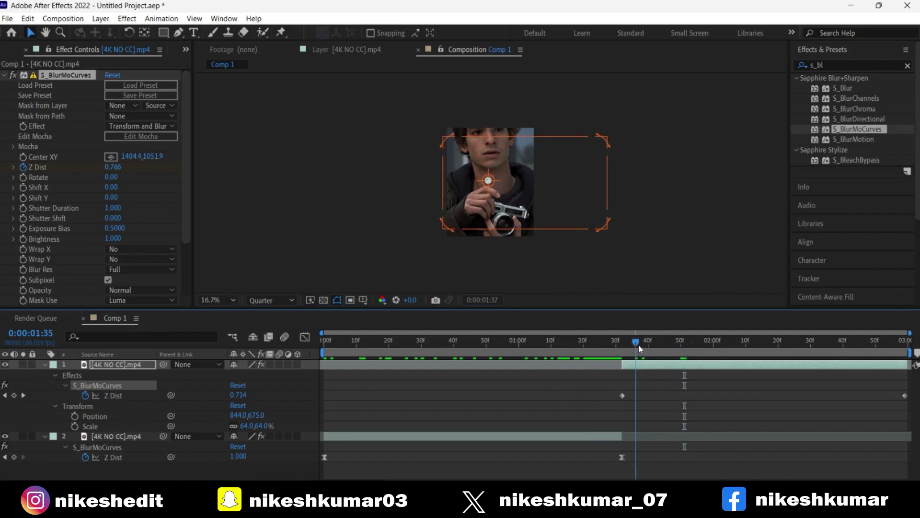
{"action": "key", "text": "space"}
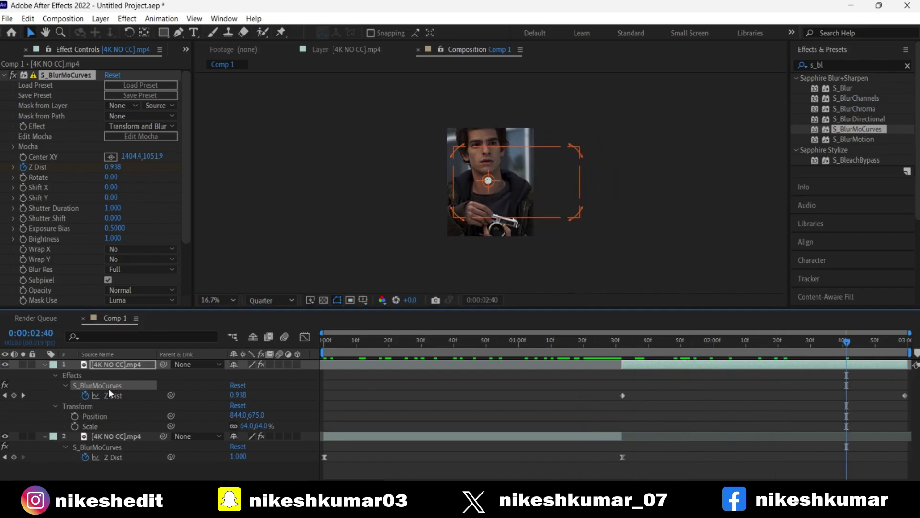
- Ease both Z Dist keyframes and show their curve in the Graph Editor
{"action": "left_click", "coordinate": [117, 396]}
{"action": "key", "text": "F9"}
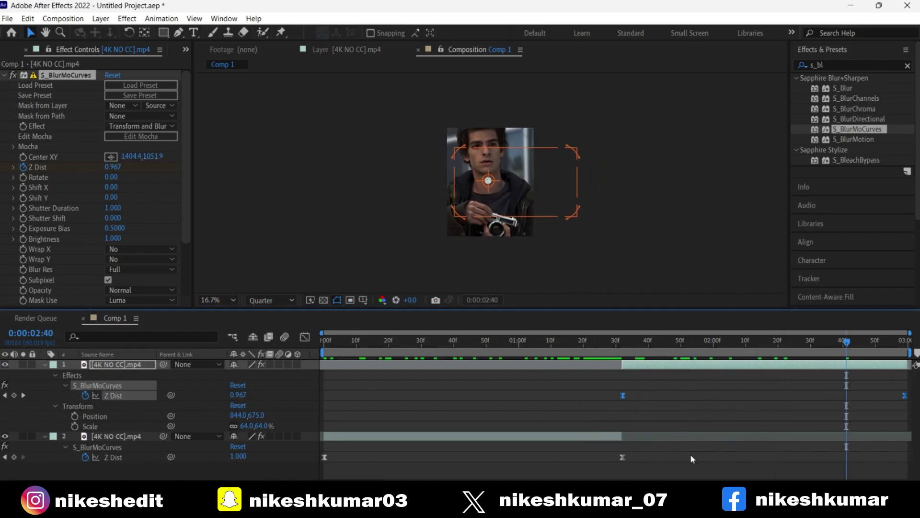
{"action": "key", "text": "shift+F3"}
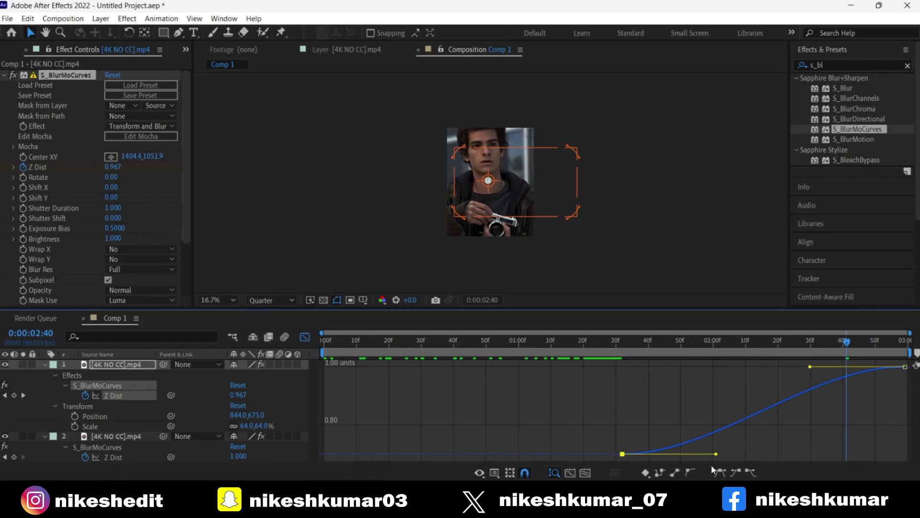
- Pull the first keyframe's handle up and the last one's down, then preview the transition
{"action": "left_click_drag", "start_coordinate": [717, 456], "coordinate": [641, 396]}
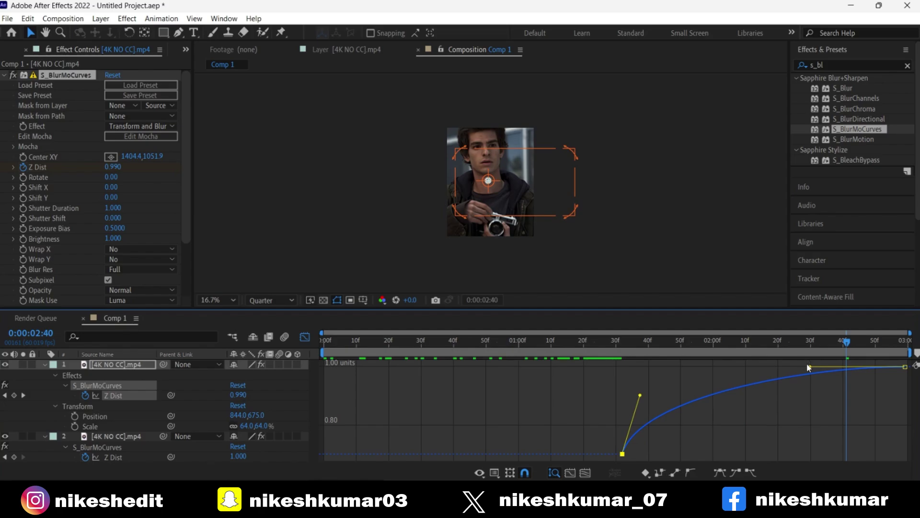
{"action": "mouse_move", "coordinate": [810, 368]}
{"action": "left_mouse_down"}
{"action": "mouse_move", "coordinate": [885, 443]}
{"action": "mouse_move", "coordinate": [872, 438]}
{"action": "left_mouse_up"}
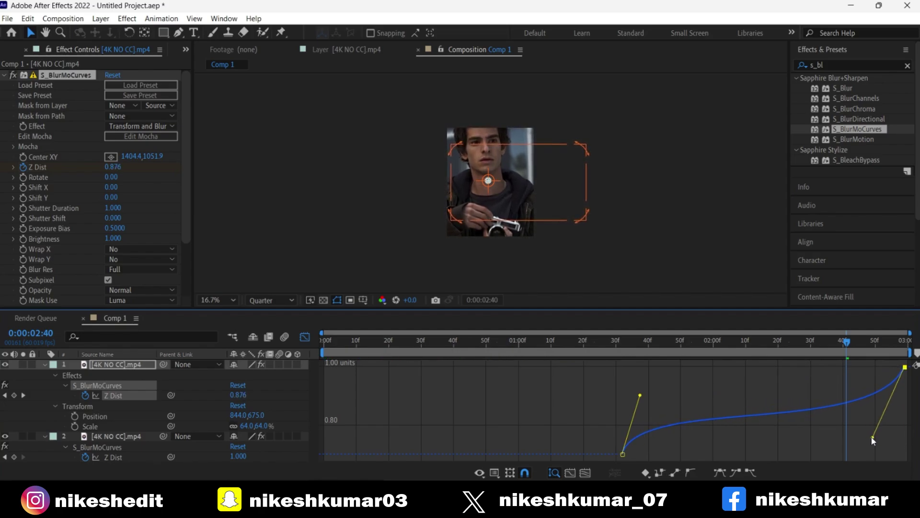
{"action": "left_click_drag", "start_coordinate": [639, 395], "coordinate": [641, 393]}
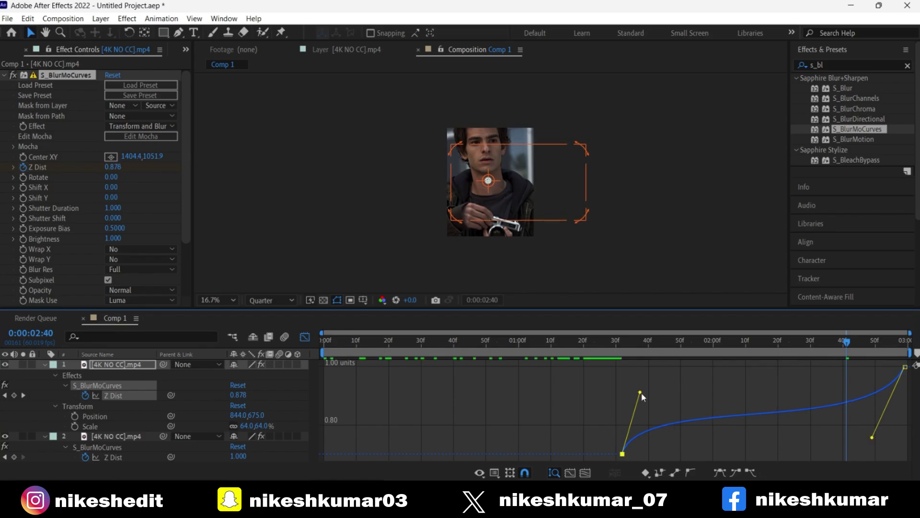
{"action": "left_click_drag", "start_coordinate": [872, 438], "coordinate": [876, 438]}
{"action": "key", "text": "space"}
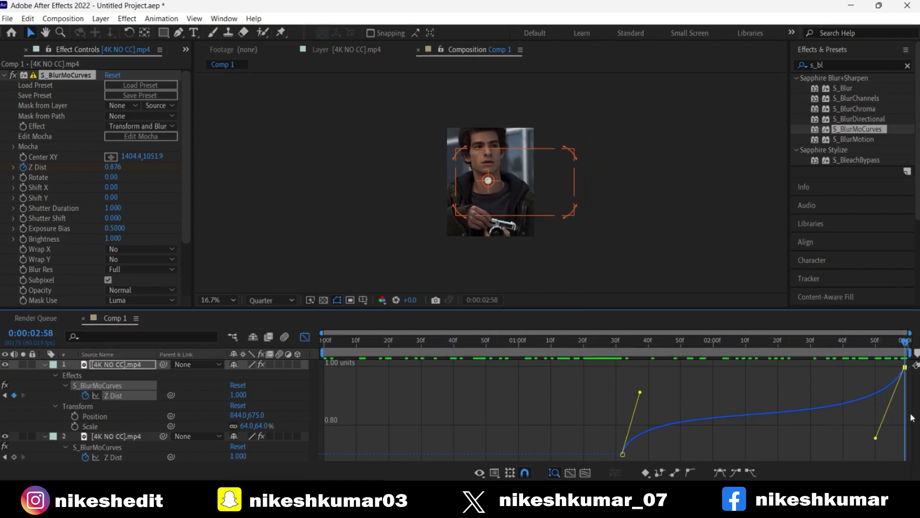
- Nudge both Z Dist handles slightly, return to the start and close the Graph Editor
{"action": "left_click_drag", "start_coordinate": [641, 396], "coordinate": [644, 400]}
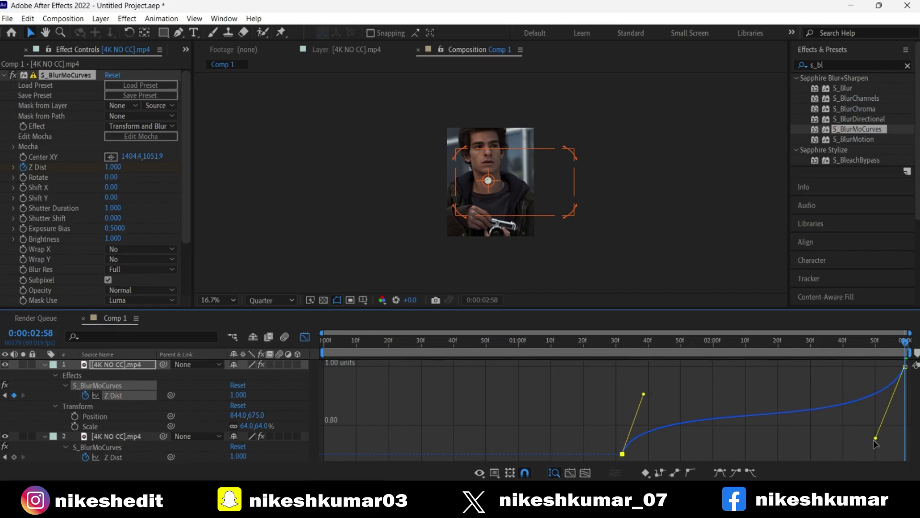
{"action": "left_click_drag", "start_coordinate": [874, 440], "coordinate": [874, 437]}
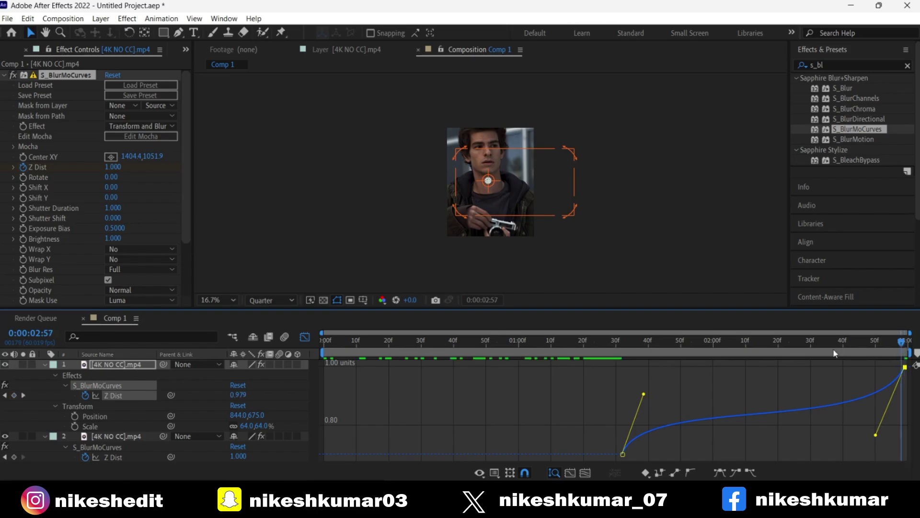
{"action": "key", "text": "Home"}
{"action": "key", "text": "shift+F3"}
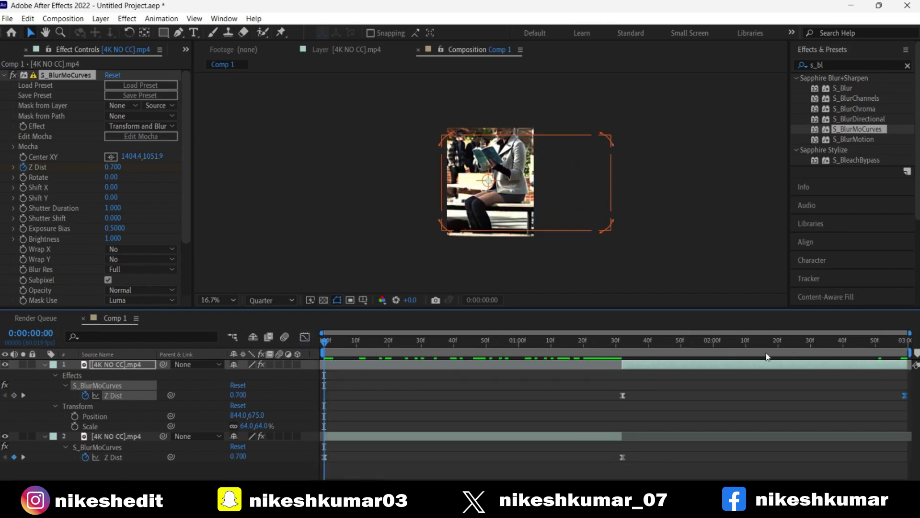
- Preview the 3-second edit with the zoom-blur transition, then collapse and deselect both layers
{"action": "key", "text": "space"}
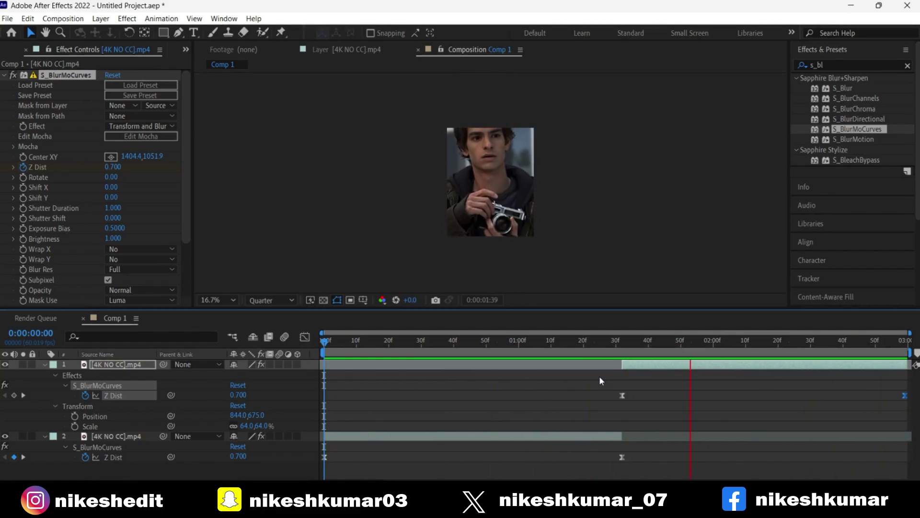
{"action": "key", "text": "space"}
{"action": "key", "text": "space"}
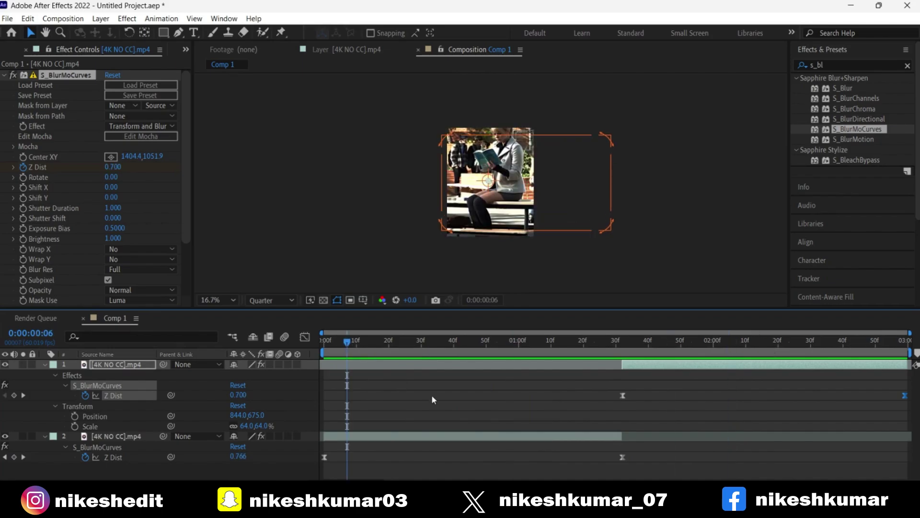
{"action": "key", "text": "ctrl+a"}
{"action": "key", "text": "u"}
{"action": "key", "text": "u"}
{"action": "left_click", "coordinate": [490, 436]}
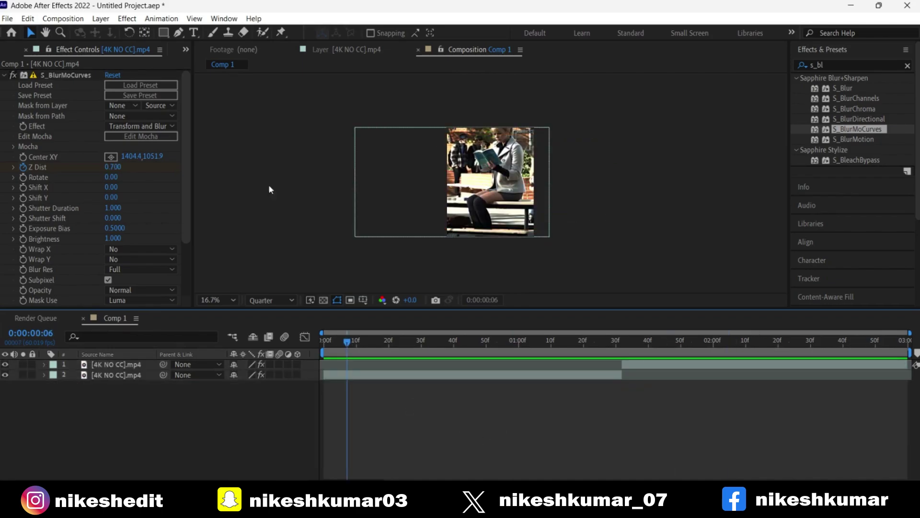
- Add Comp 1 to the Render Queue and render it to Comp 1.mov
{"action": "left_click", "coordinate": [63, 18]}
{"action": "left_click", "coordinate": [88, 118]}
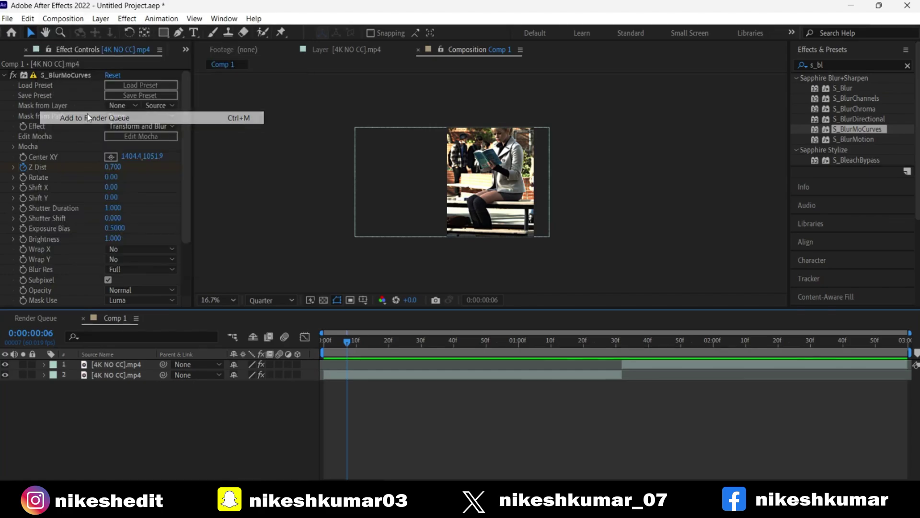
{"action": "left_click", "coordinate": [805, 344]}
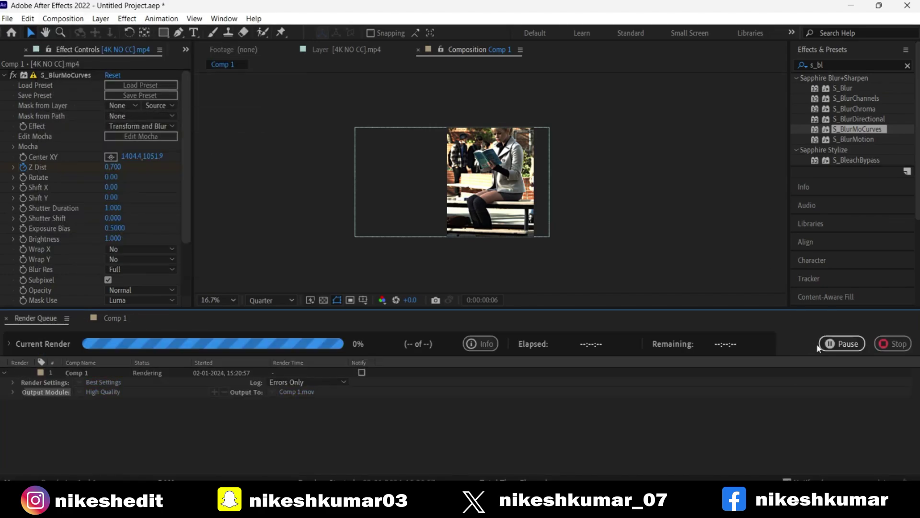